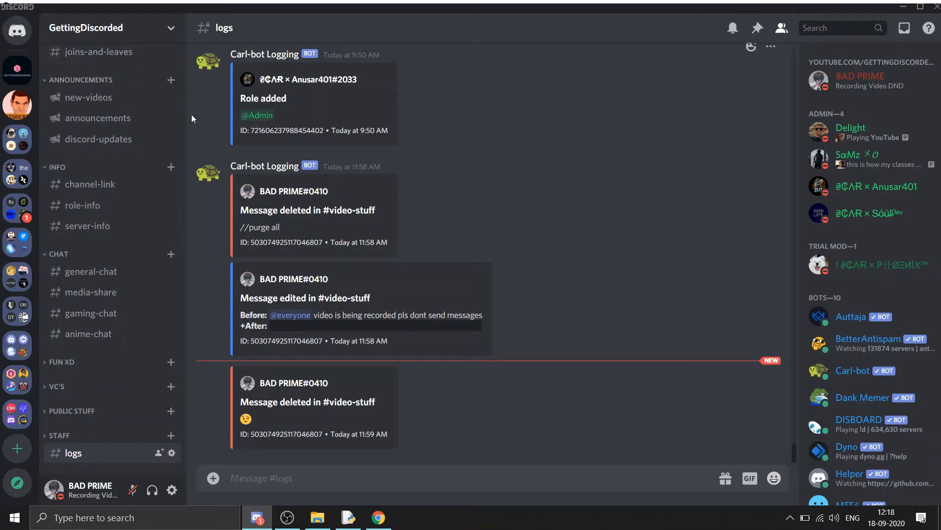
# Step: View GettingDiscorded's #announcements and #server-rules, then expand the grouped-server folder
pyautogui.click(185, 120)
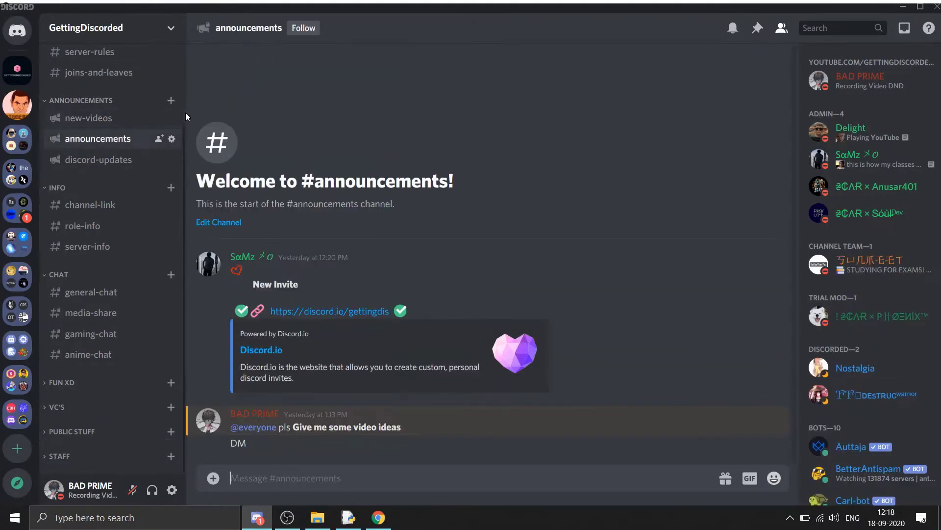
pyautogui.scroll(3, 185, 98)
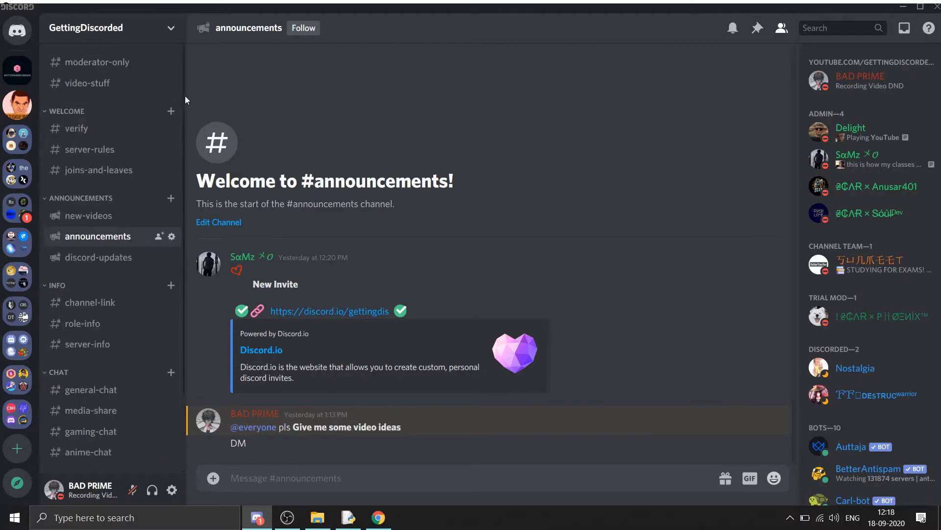
pyautogui.click(81, 162)
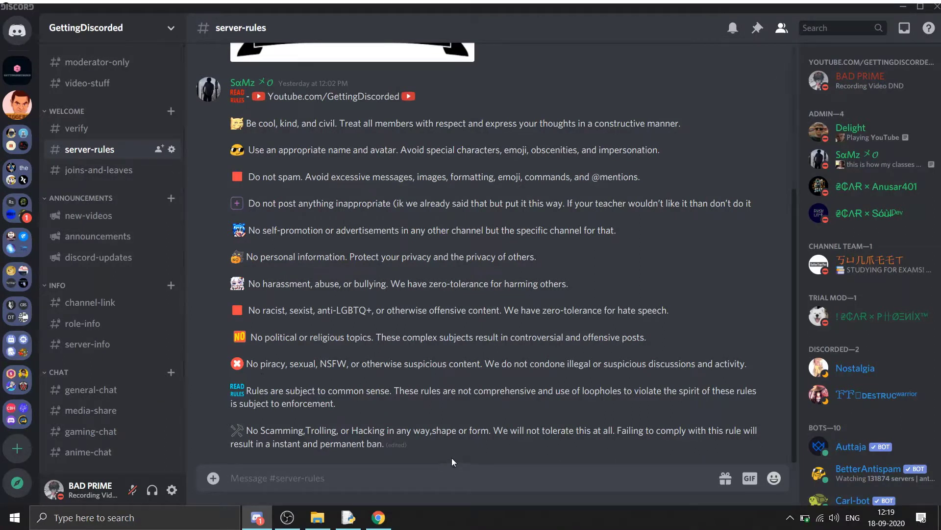
pyautogui.click(18, 381)
pyautogui.scroll(-3, 19, 382)
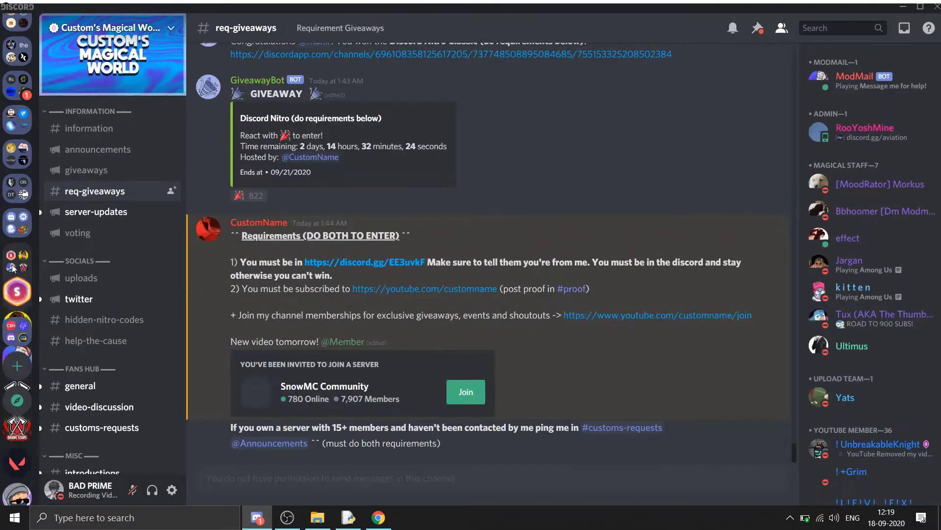
# Step: Read the rules in Custom's Magical World #information, then return to GettingDiscorded
pyautogui.click(15, 266)
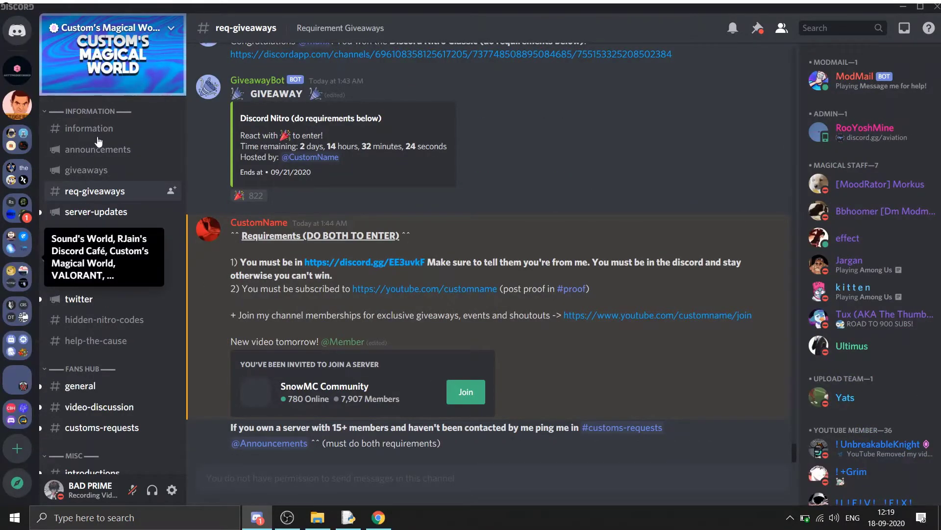
pyautogui.click(159, 134)
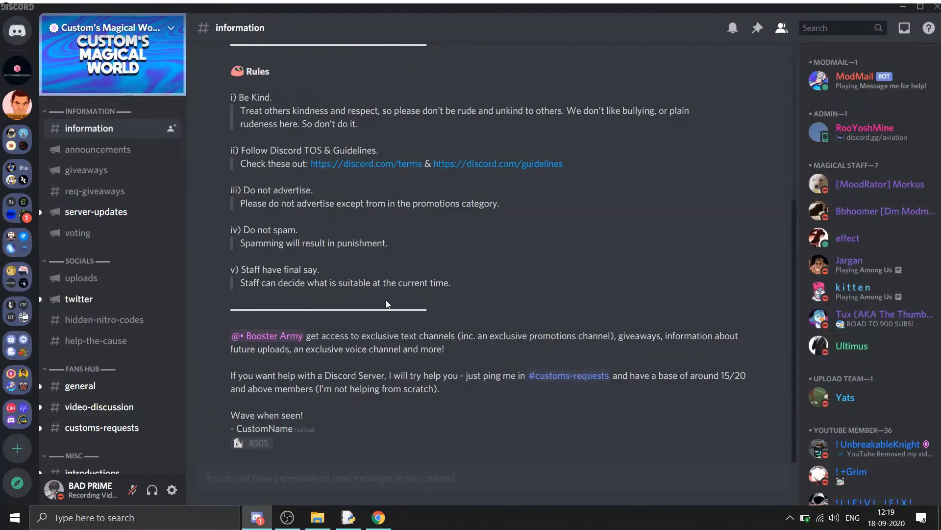
pyautogui.scroll(3, 328, 199)
pyautogui.moveTo(229, 193); pyautogui.dragTo(402, 388)
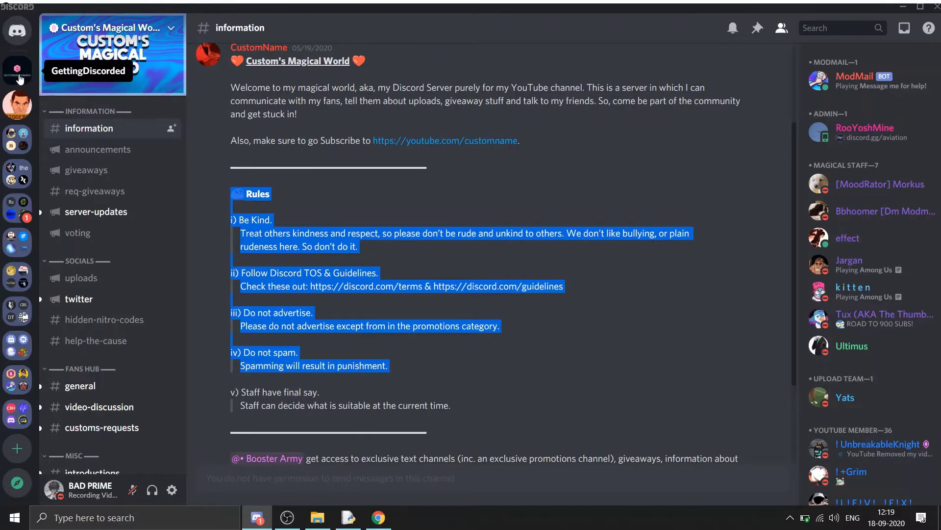
pyautogui.click(18, 71)
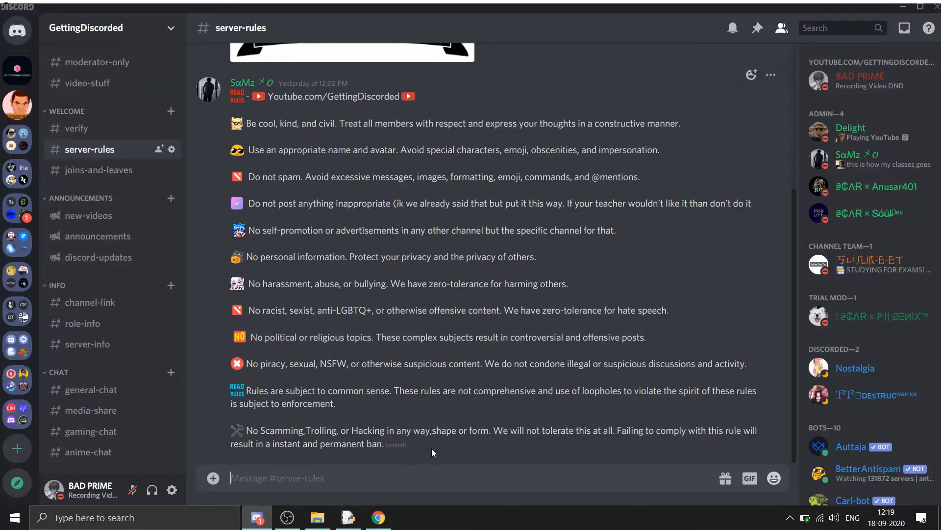
# Step: Highlight the server rules message, then view and close its author's profile
pyautogui.moveTo(431, 453); pyautogui.dragTo(220, 108)
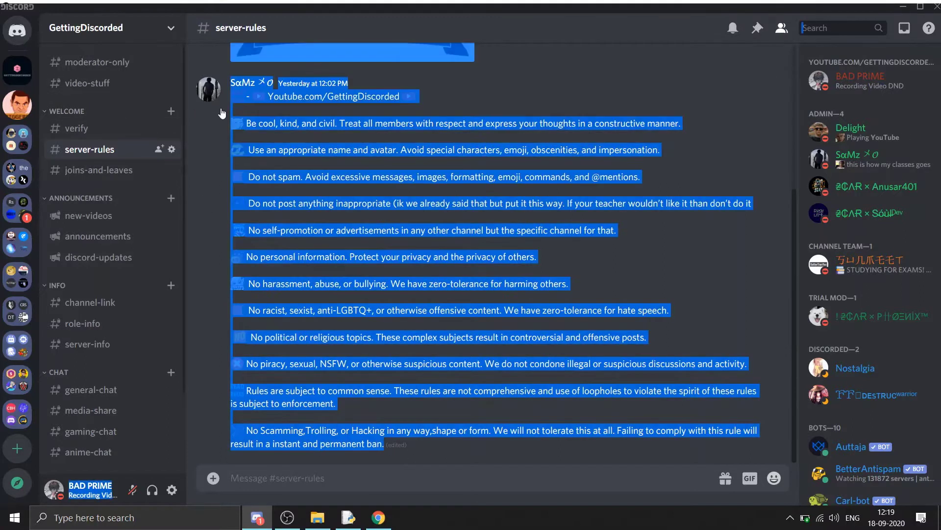
pyautogui.click(877, 252)
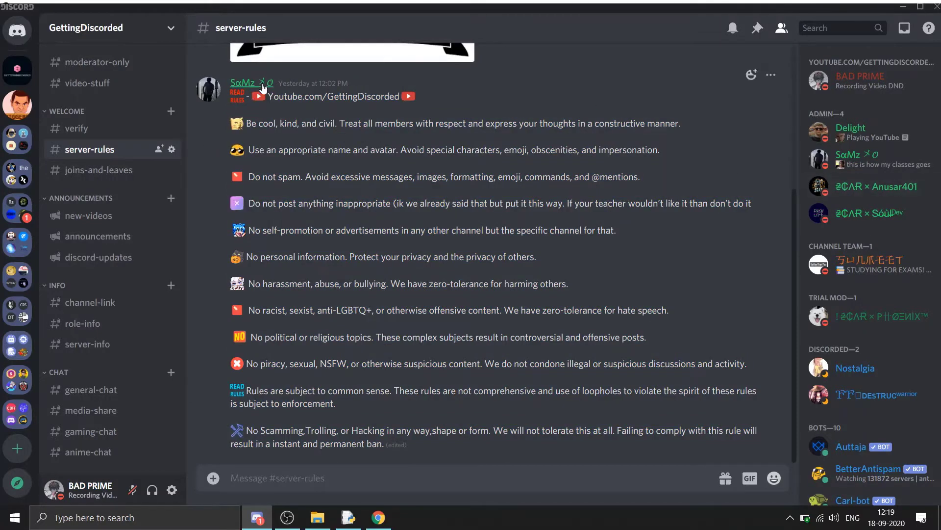
pyautogui.click(243, 82)
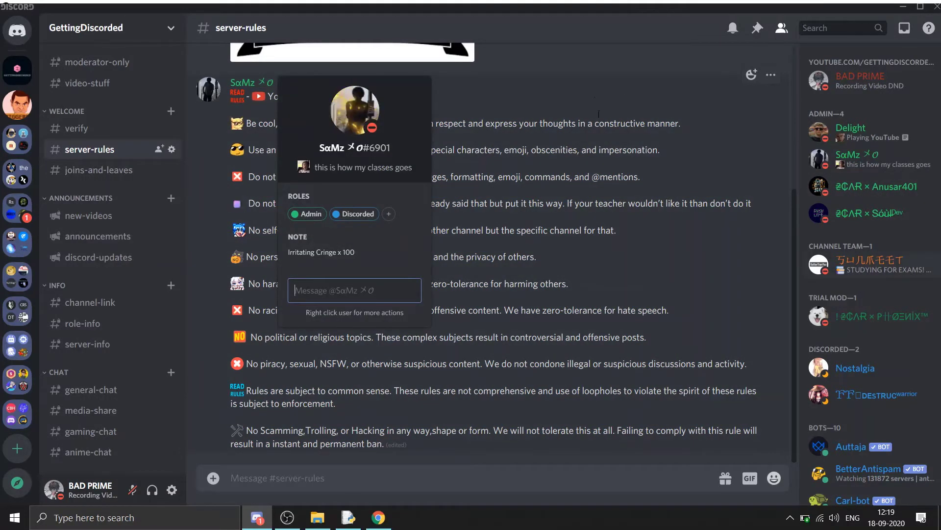
pyautogui.click(653, 110)
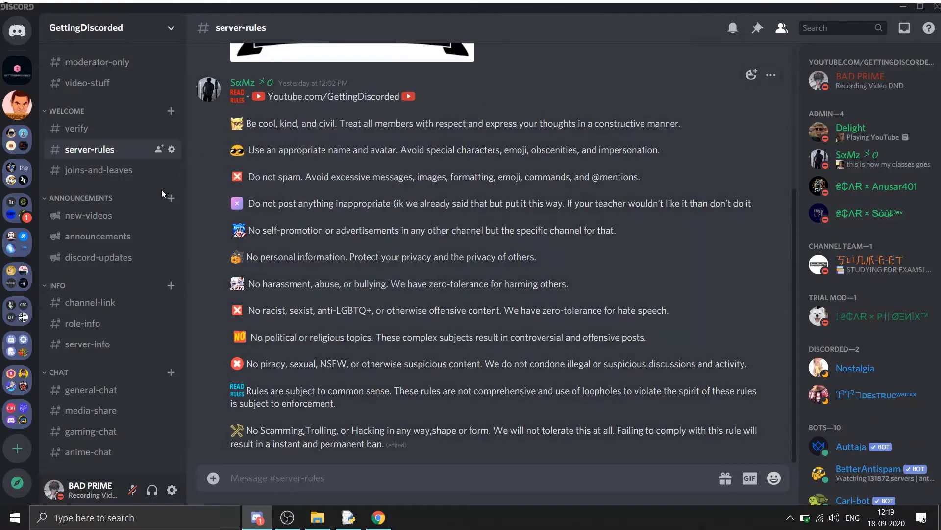
pyautogui.scroll(-3, 160, 196)
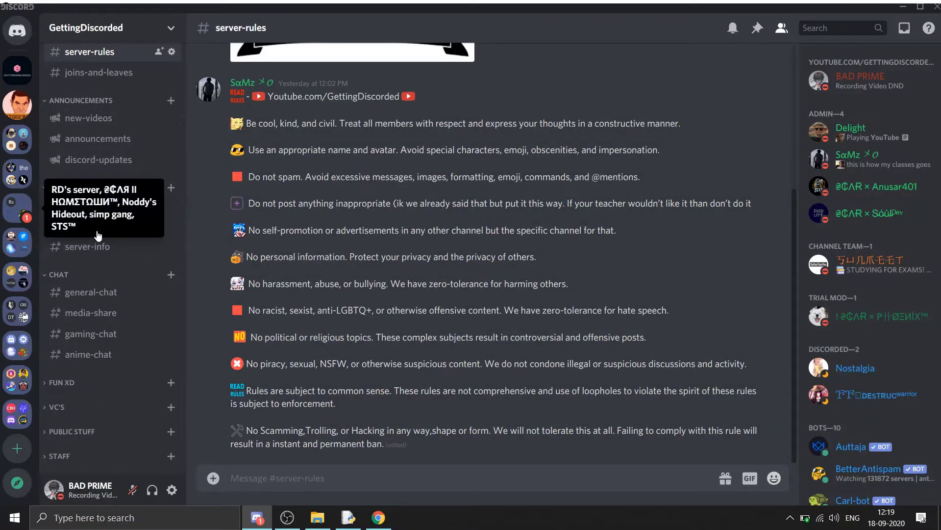
pyautogui.scroll(3, 104, 232)
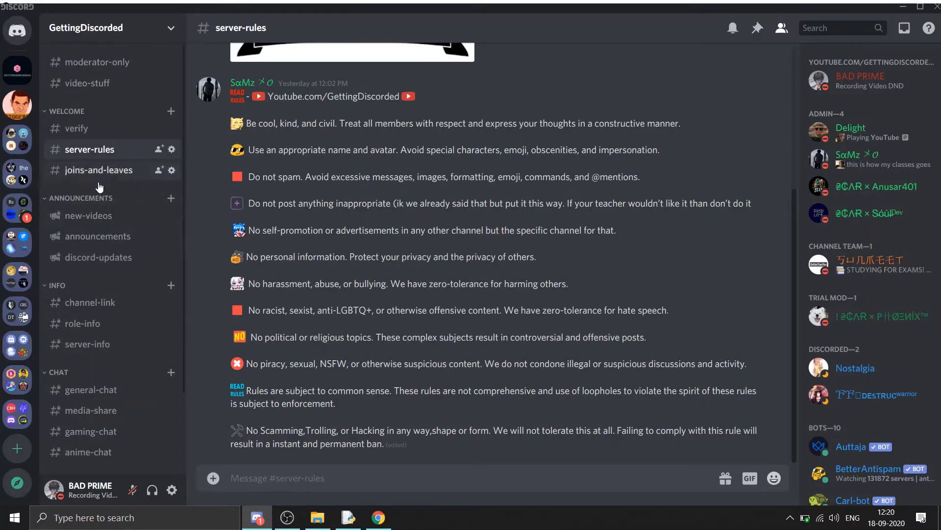
pyautogui.scroll(-3, 88, 217)
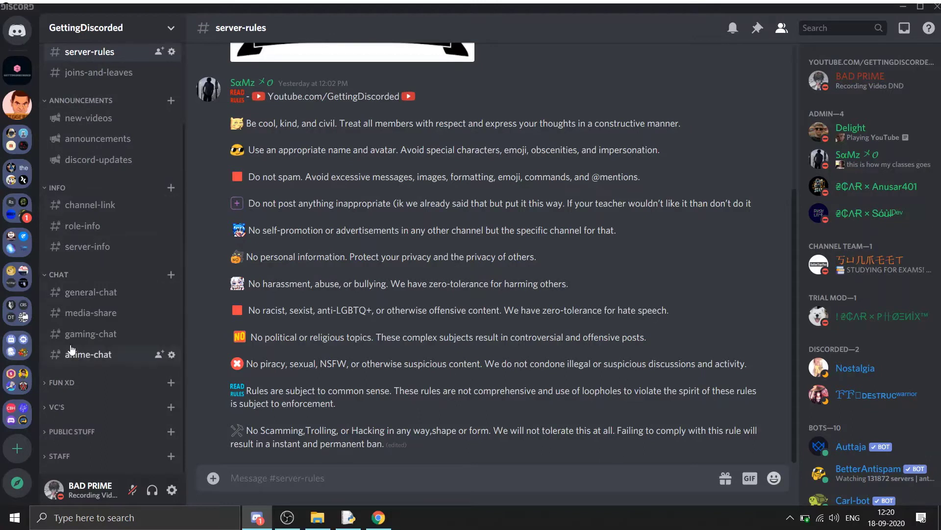
# Step: Collapse the CHAT, INFO, ANNOUNCEMENTS and WELCOME category headers one by one
pyautogui.click(59, 275)
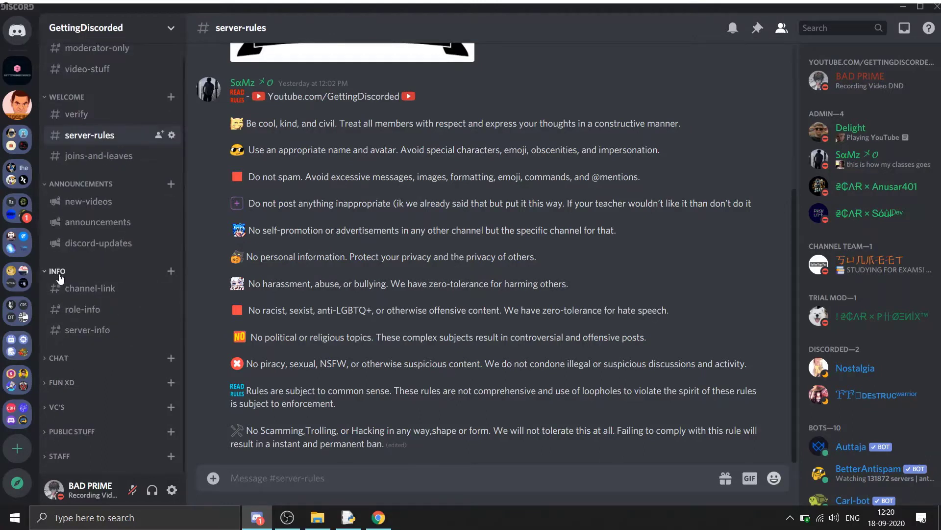
pyautogui.click(59, 274)
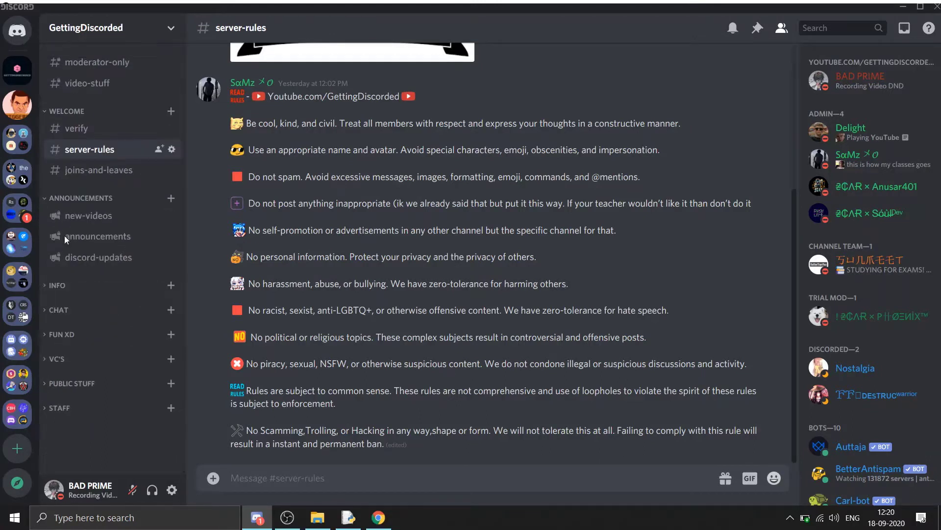
pyautogui.click(82, 205)
pyautogui.click(79, 115)
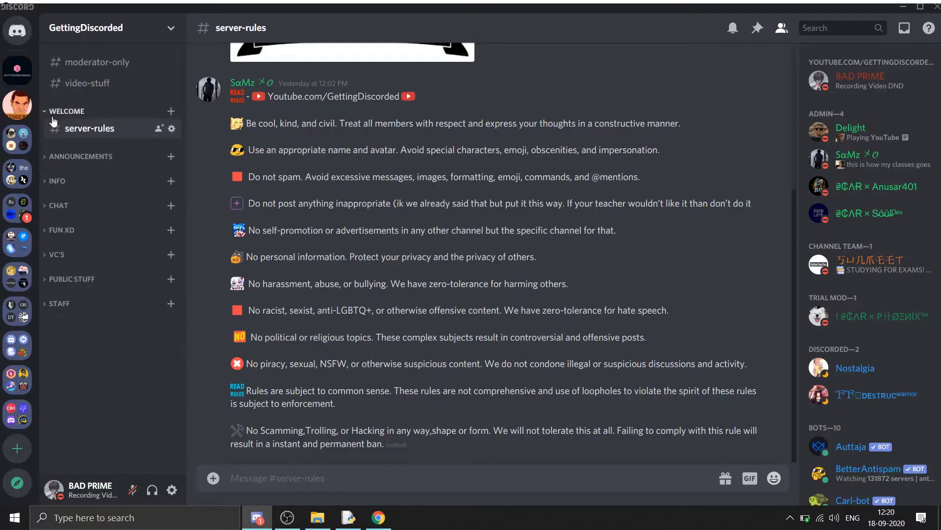
# Step: Create private text channel 'webhook-rules' for the YouTube role, then bring up the Python folder
pyautogui.rightClick(93, 371)
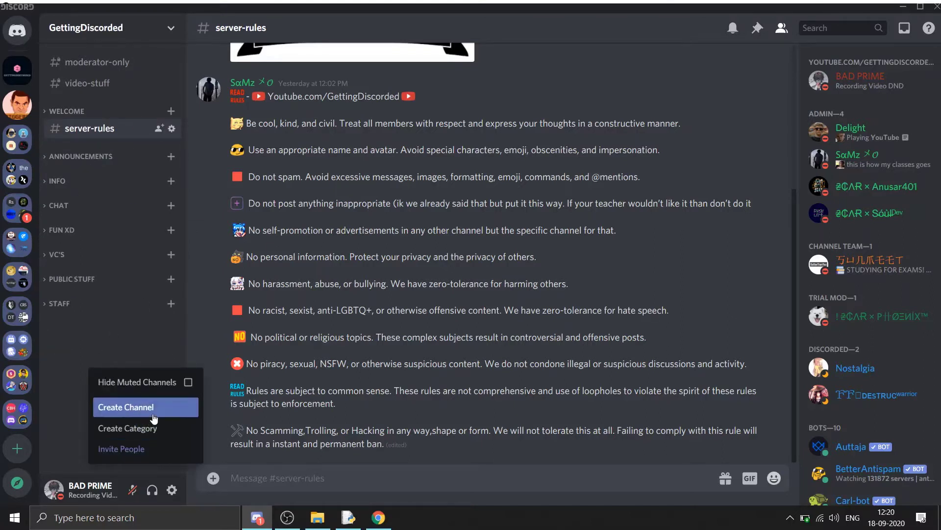
pyautogui.click(153, 412)
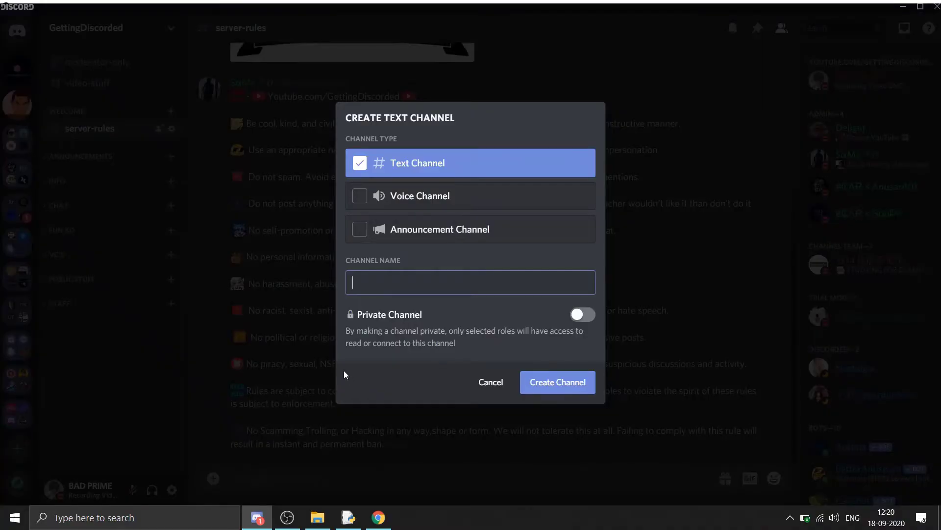
pyautogui.write('weh')
pyautogui.press('BackSpace')
pyautogui.write('bhook-rules')
pyautogui.click(585, 315)
pyautogui.click(578, 340)
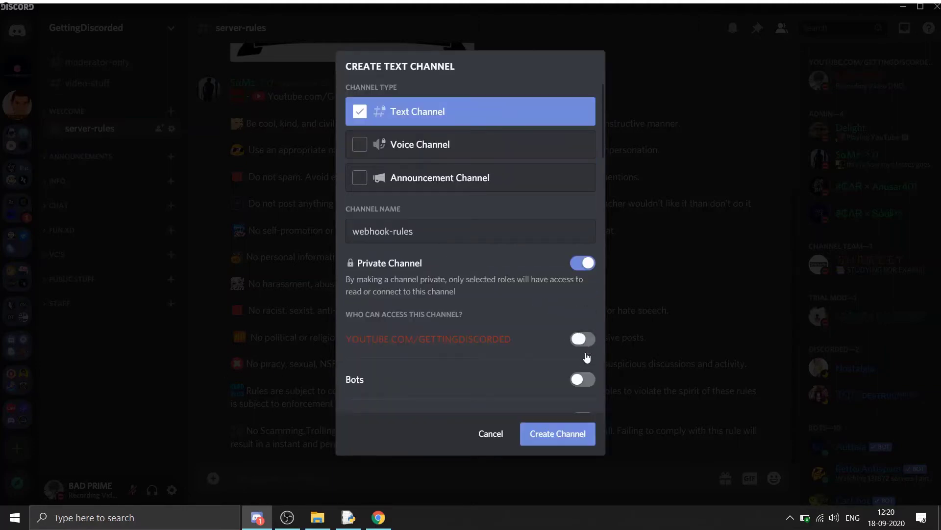
pyautogui.click(580, 433)
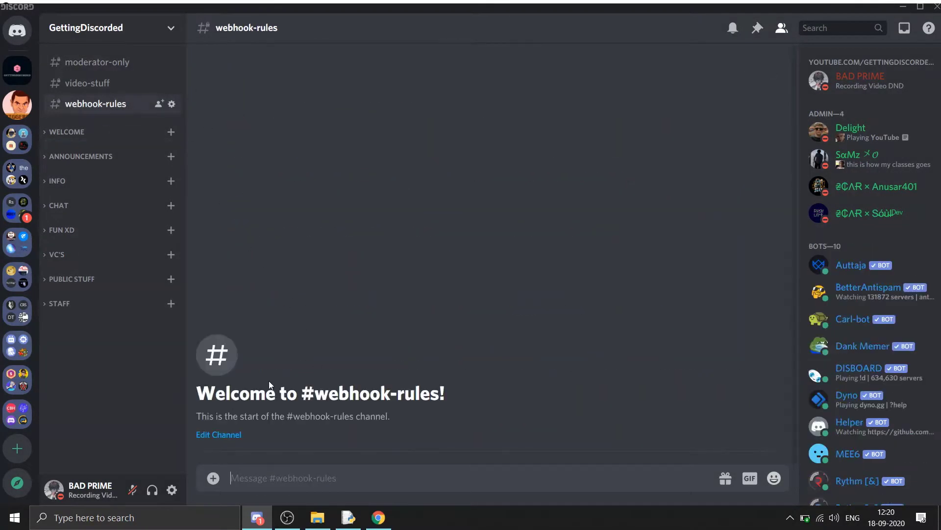
pyautogui.click(321, 519)
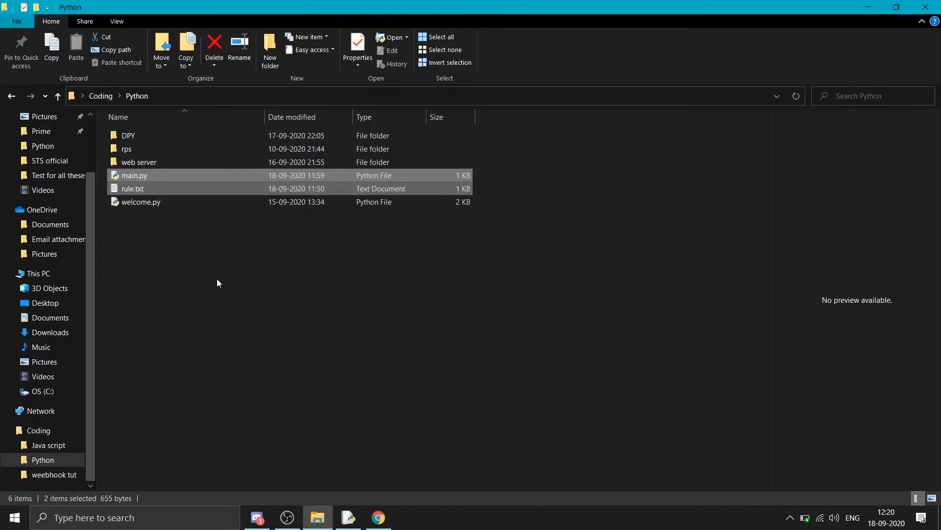
# Step: In Chrome, delete the repl path after repl.it to load Replit's home page
pyautogui.click(378, 517)
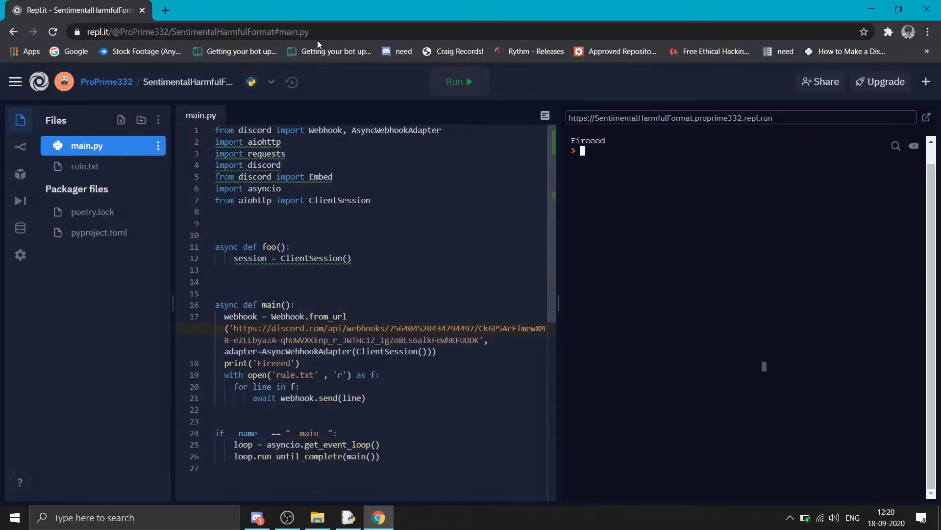
pyautogui.moveTo(343, 34); pyautogui.dragTo(112, 32)
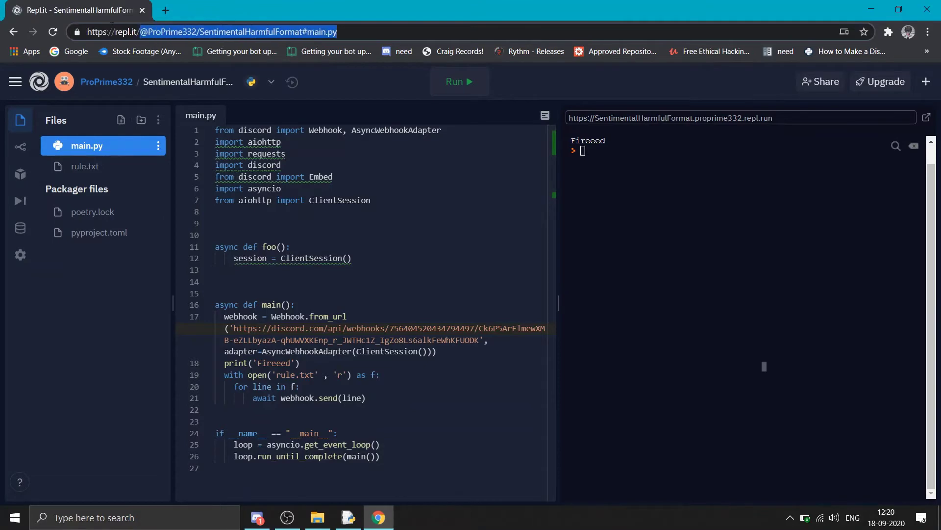
pyautogui.press('BackSpace')
pyautogui.press('Return')
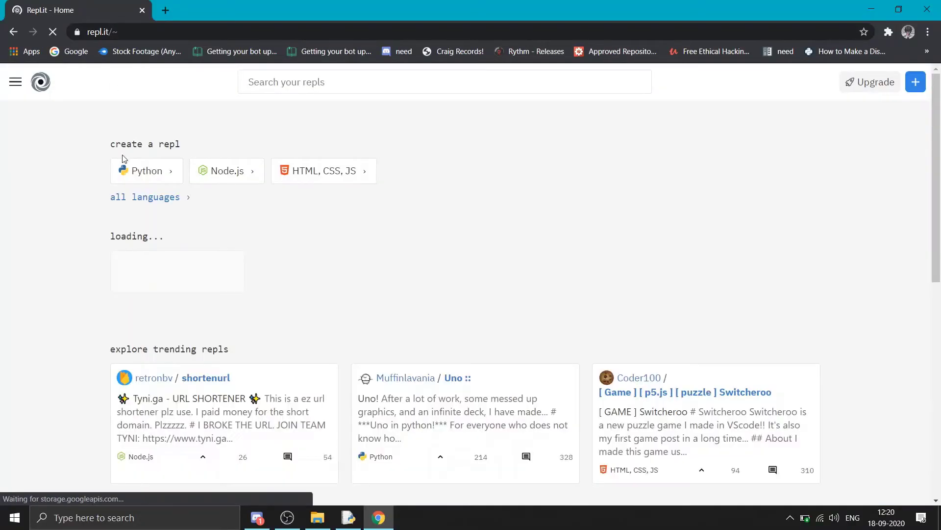
# Step: Create a Python repl, MidnightblueGlitteringCheckpoint, and inspect its name and owner in the address
pyautogui.click(142, 180)
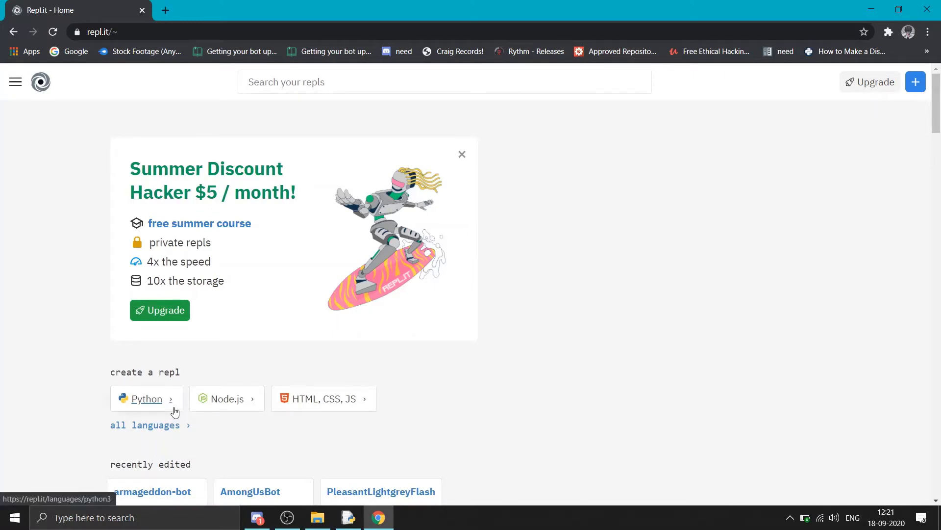
pyautogui.click(174, 401)
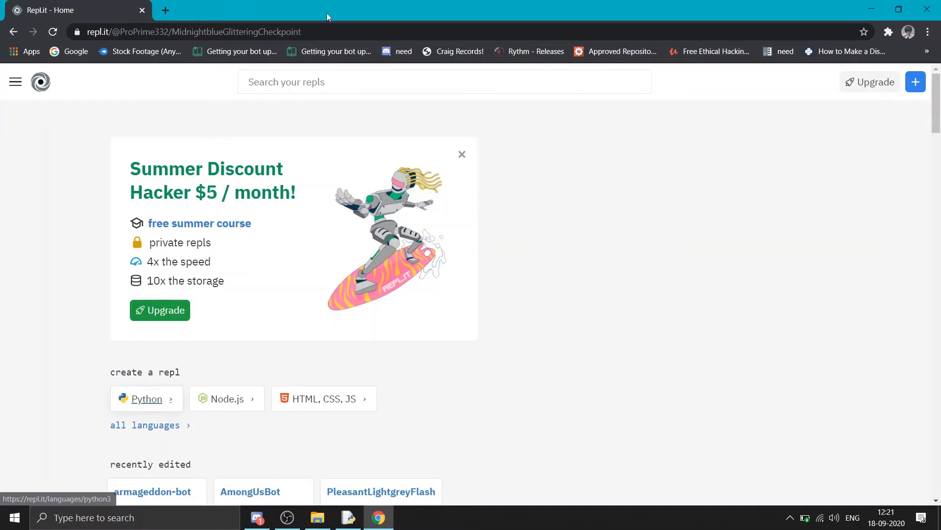
pyautogui.moveTo(318, 32); pyautogui.dragTo(208, 32)
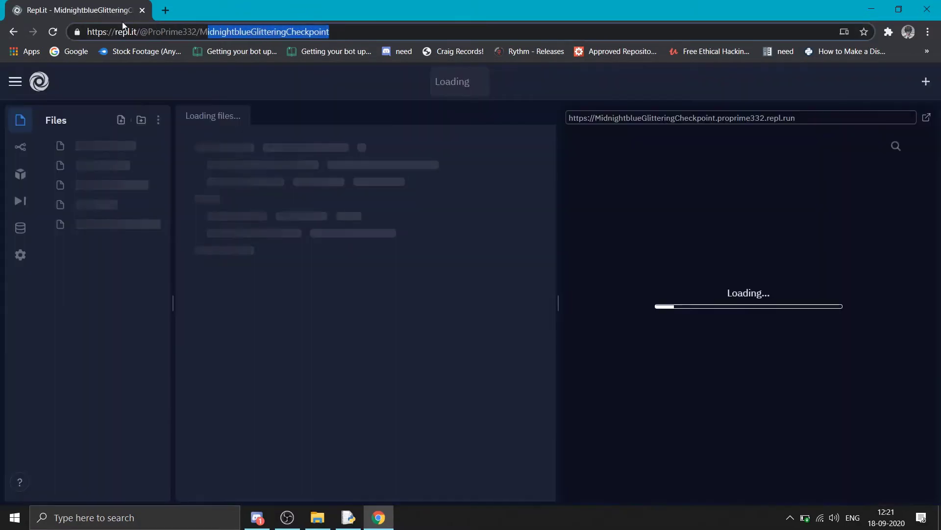
pyautogui.moveTo(151, 32); pyautogui.dragTo(197, 32)
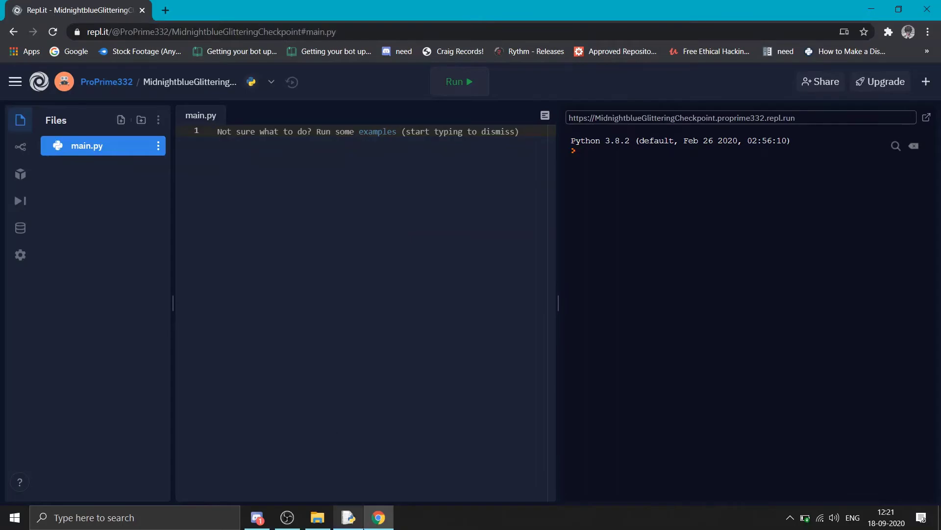
# Step: Drag local main.py and rule.txt into the repl, replacing its existing main.py
pyautogui.click(348, 517)
pyautogui.click(318, 517)
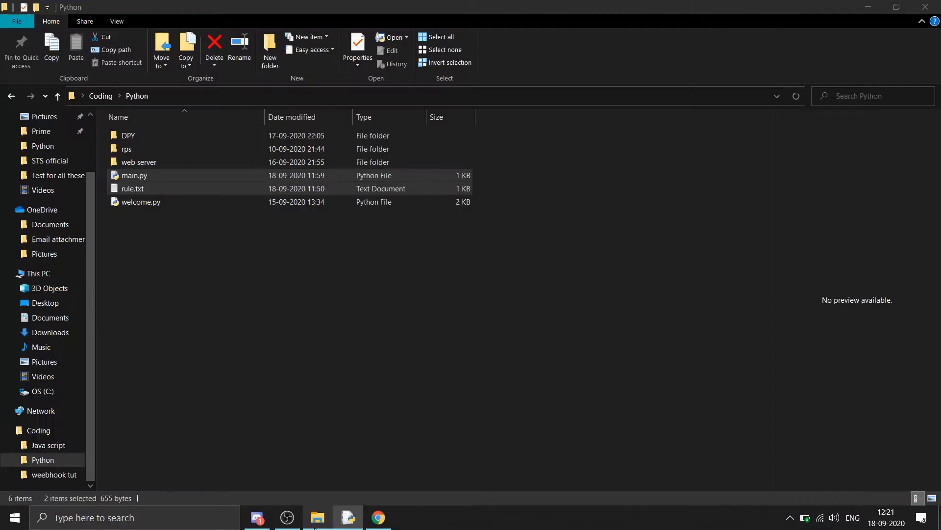
pyautogui.moveTo(145, 178)
pyautogui.mouseDown()
pyautogui.moveTo(351, 361)
pyautogui.moveTo(380, 515)
pyautogui.mouseUp()
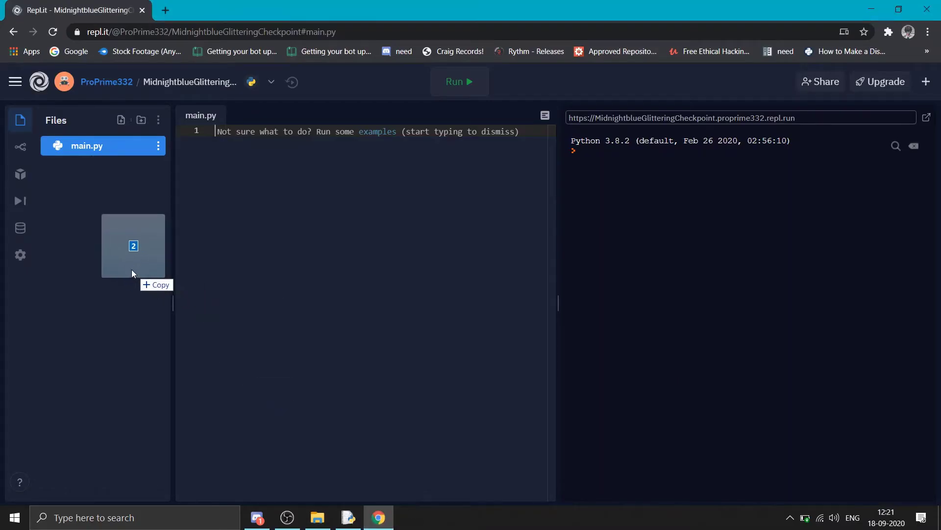
pyautogui.moveTo(380, 515); pyautogui.dragTo(125, 267)
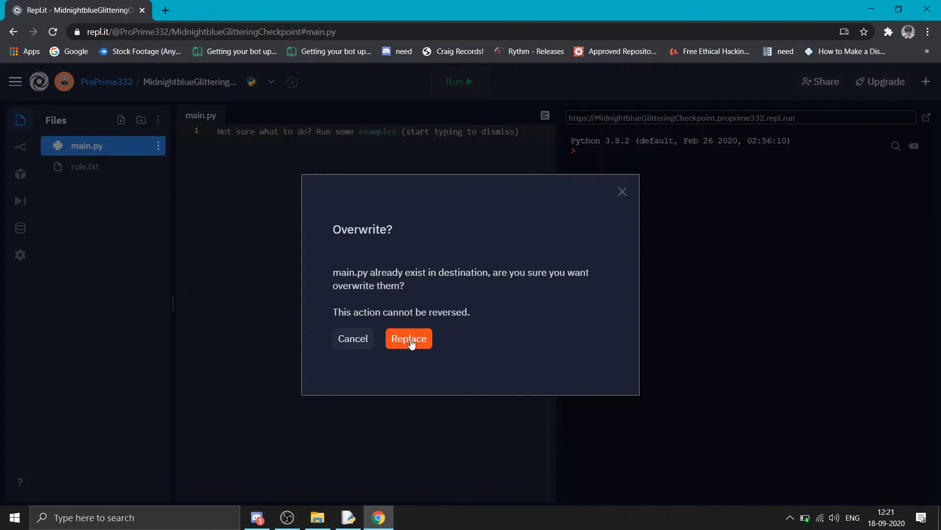
pyautogui.click(411, 344)
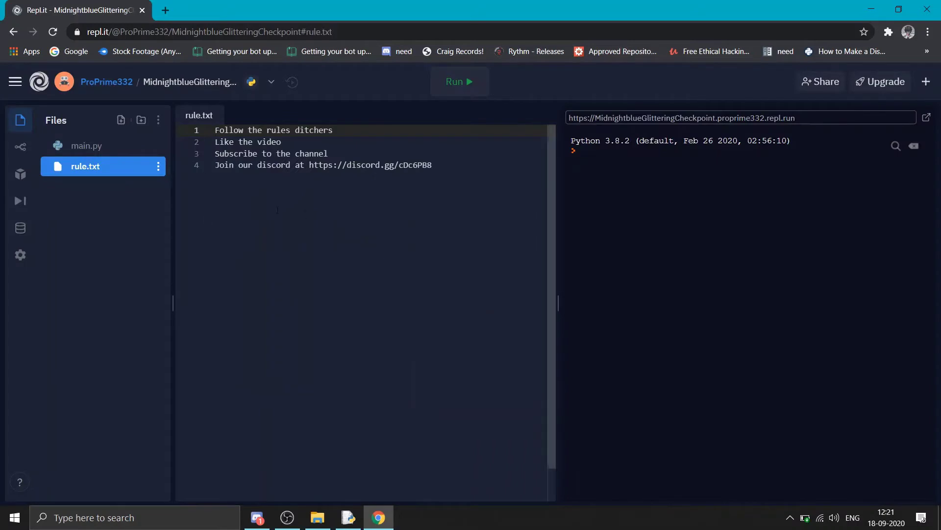
# Step: Select rule.txt's four rule lines, then glance at #webhook-rules and a member's profile
pyautogui.moveTo(432, 165); pyautogui.dragTo(216, 130)
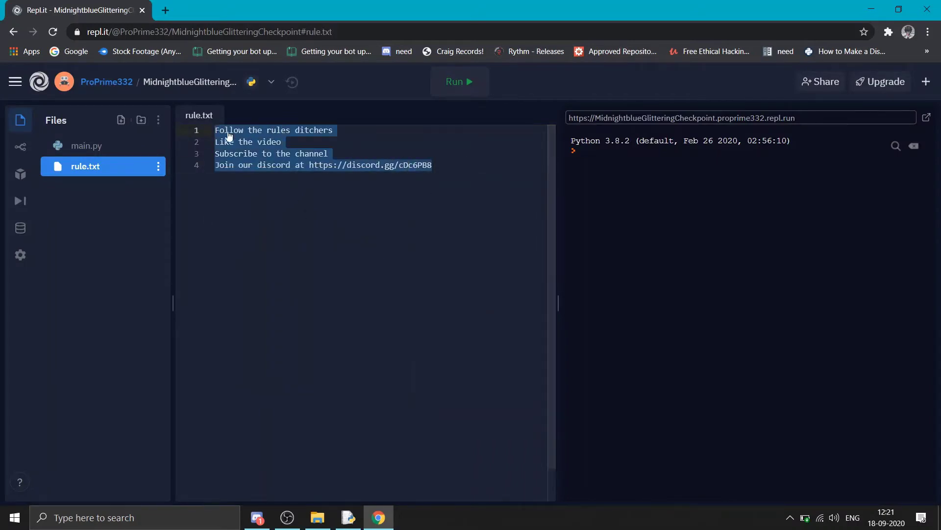
pyautogui.click(257, 153)
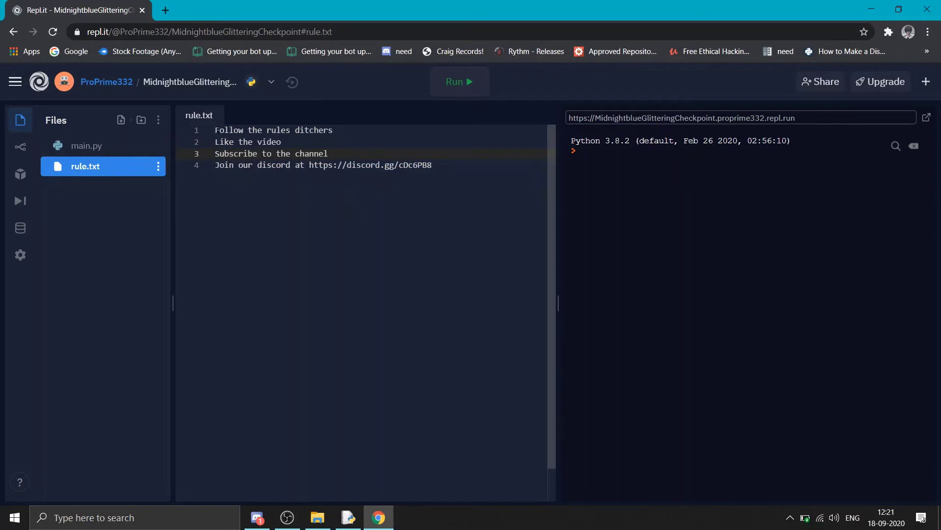
pyautogui.moveTo(215, 129); pyautogui.dragTo(371, 174)
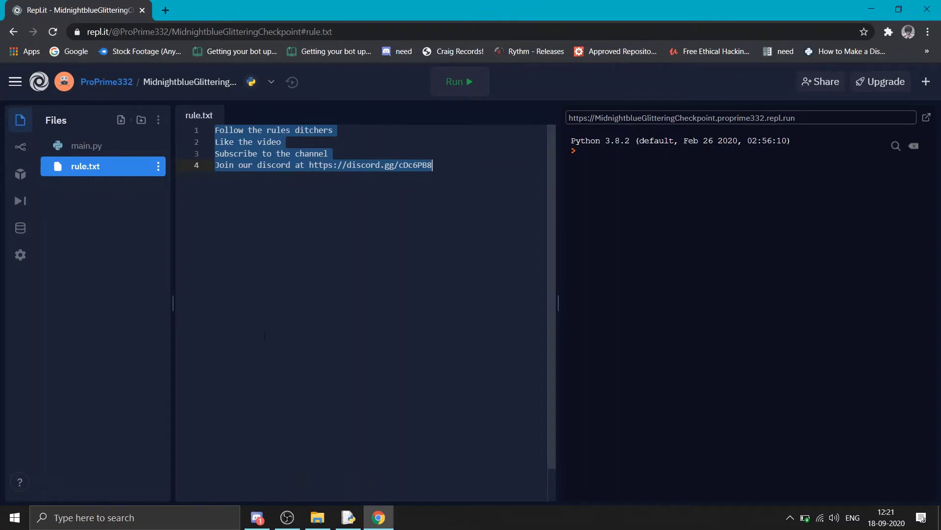
pyautogui.click(256, 517)
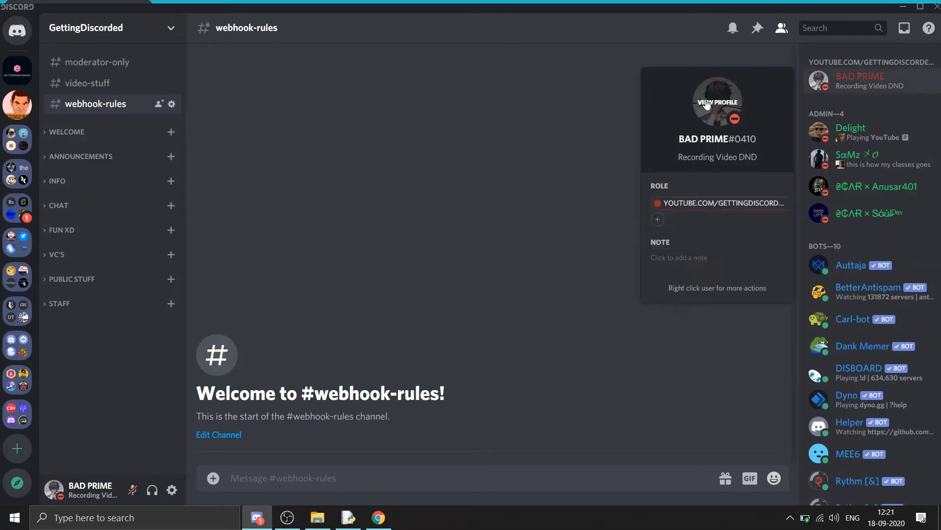
pyautogui.click(702, 102)
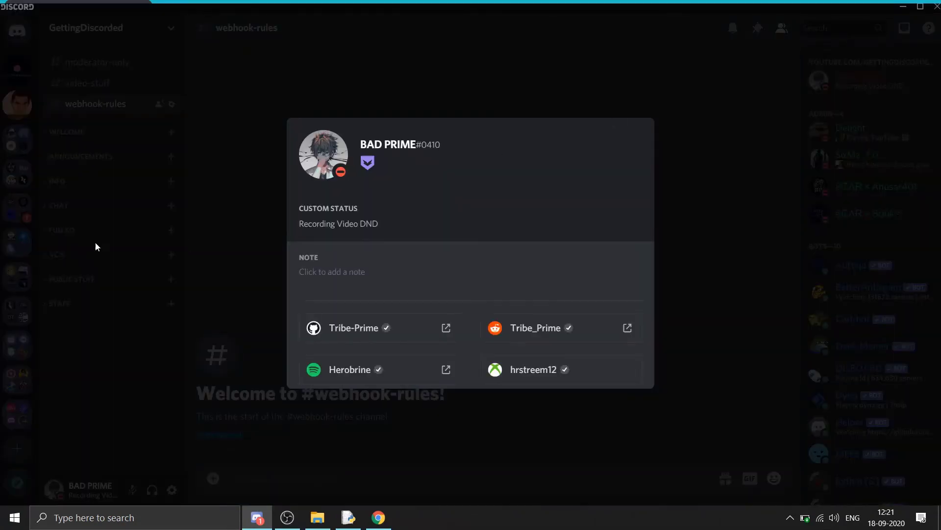
pyautogui.click(199, 222)
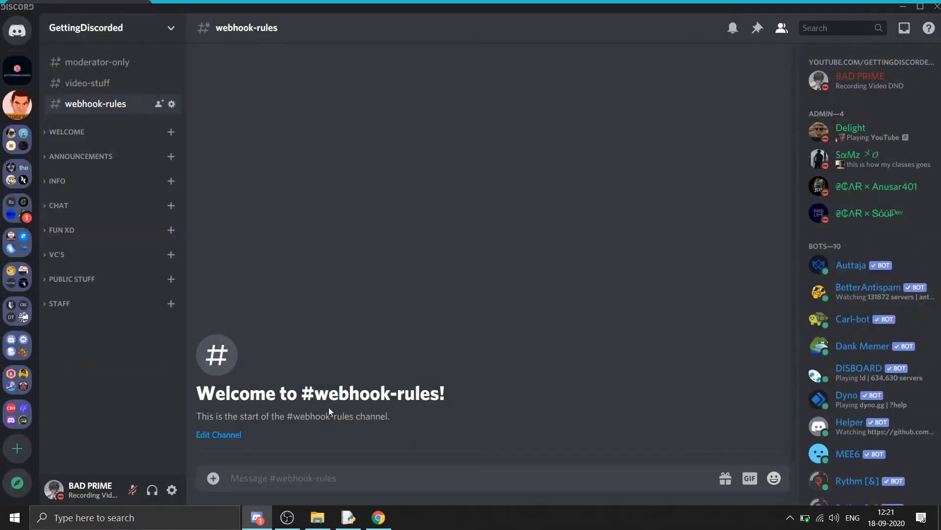
# Step: Highlight the rules 'Follow the rules ditchers', 'Like the video' and the invite link
pyautogui.click(379, 519)
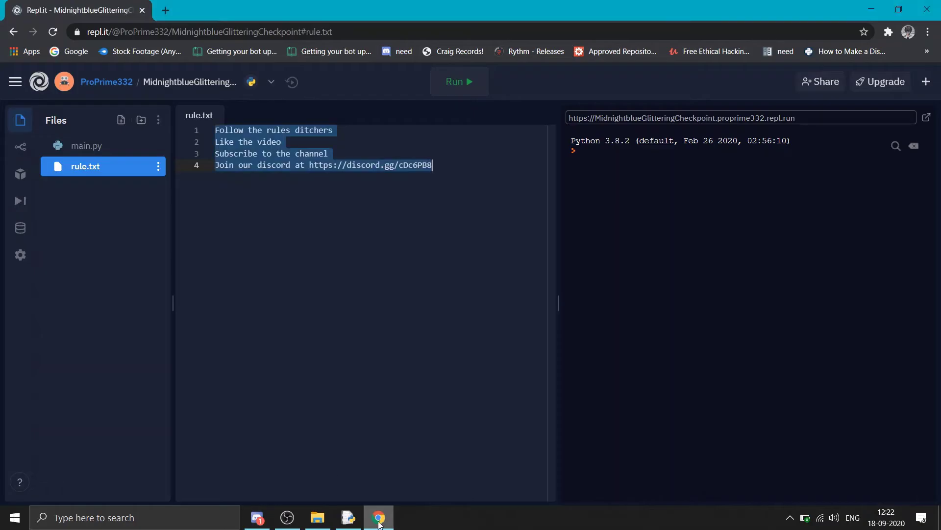
pyautogui.click(444, 169)
pyautogui.moveTo(334, 130); pyautogui.dragTo(210, 130)
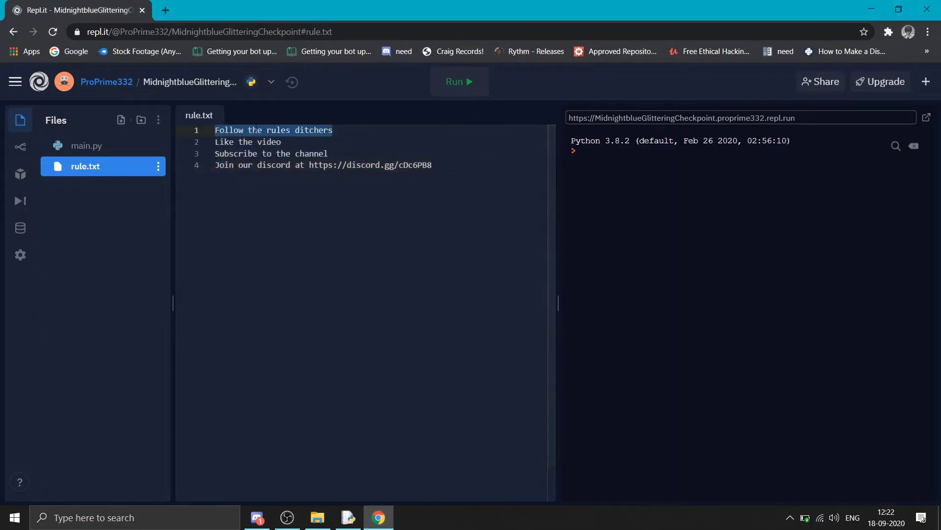
pyautogui.moveTo(281, 141); pyautogui.dragTo(168, 142)
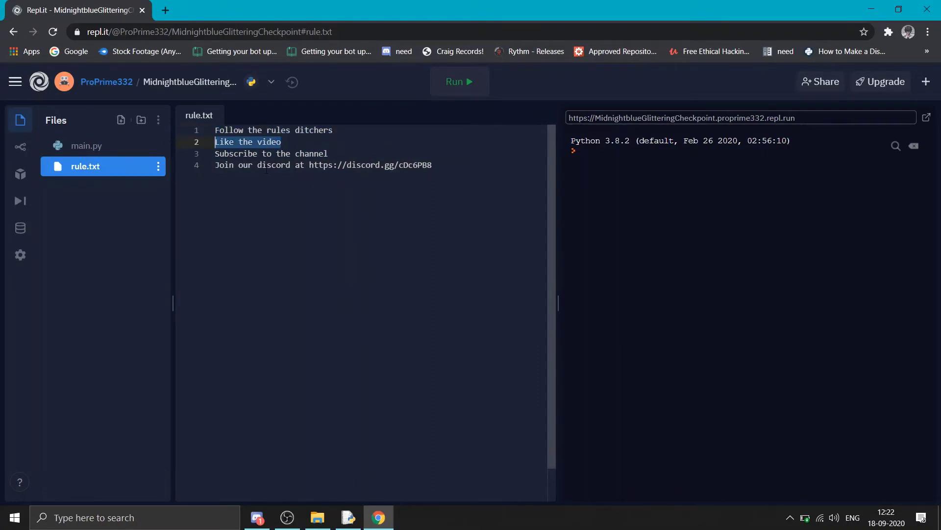
pyautogui.moveTo(309, 165); pyautogui.dragTo(462, 164)
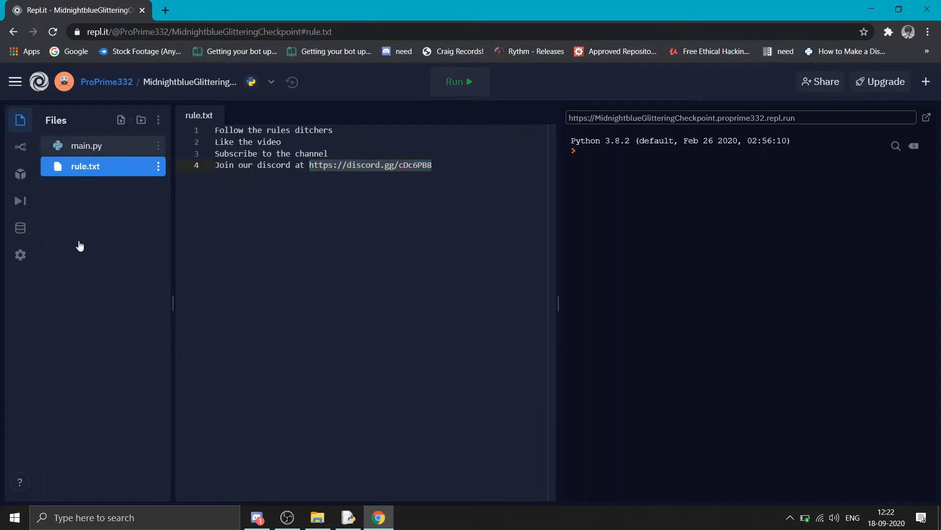
# Step: Open main.py, mark the 'url-here' placeholder on line 17, and switch to Discord
pyautogui.click(86, 144)
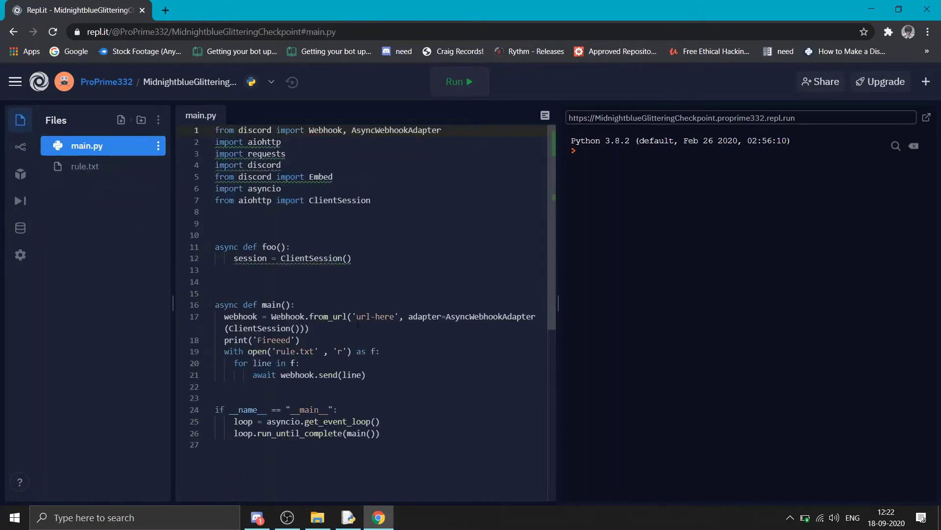
pyautogui.moveTo(357, 317); pyautogui.dragTo(394, 317)
pyautogui.click(256, 518)
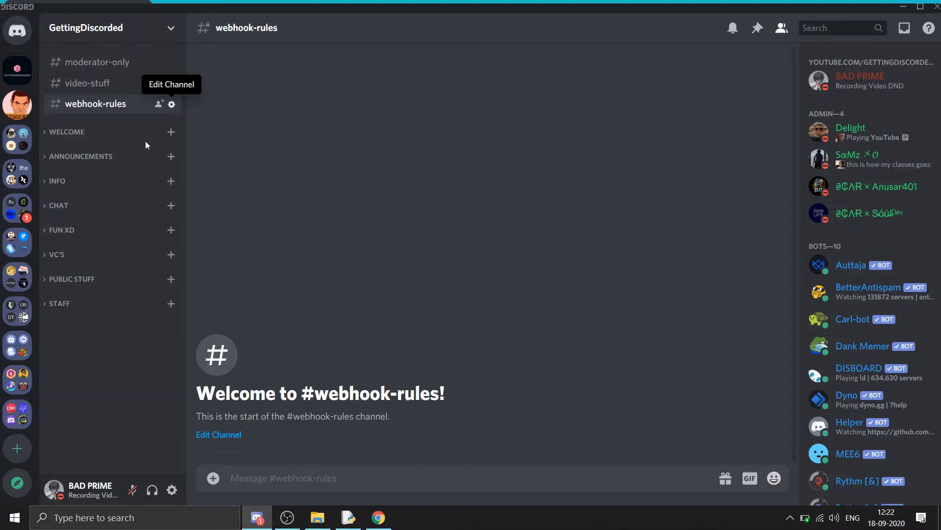
# Step: Create a webhook named Rules for #webhook-rules, copy its URL, and save it
pyautogui.click(204, 141)
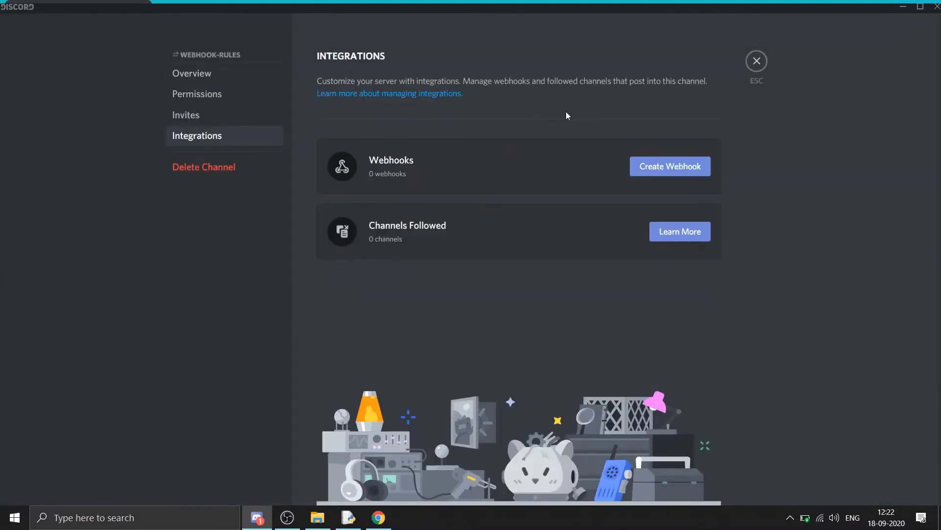
pyautogui.click(670, 167)
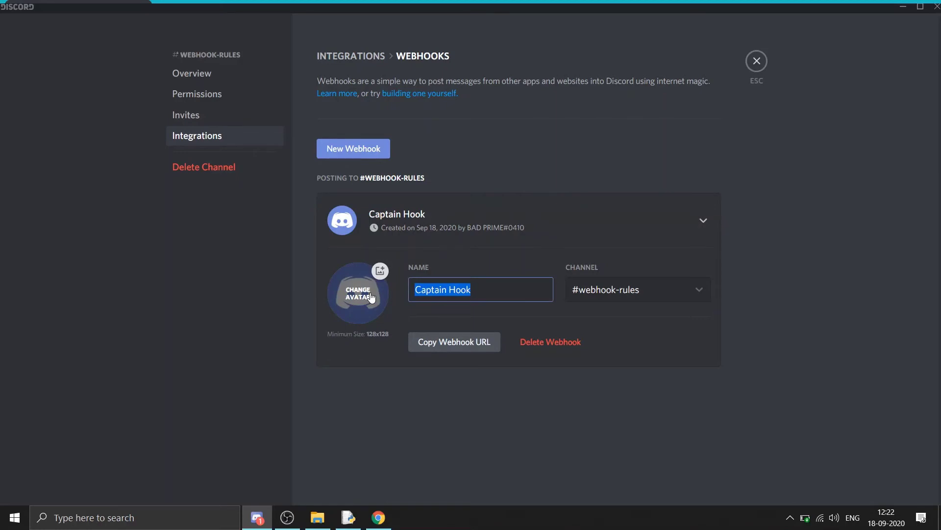
pyautogui.write('Rules')
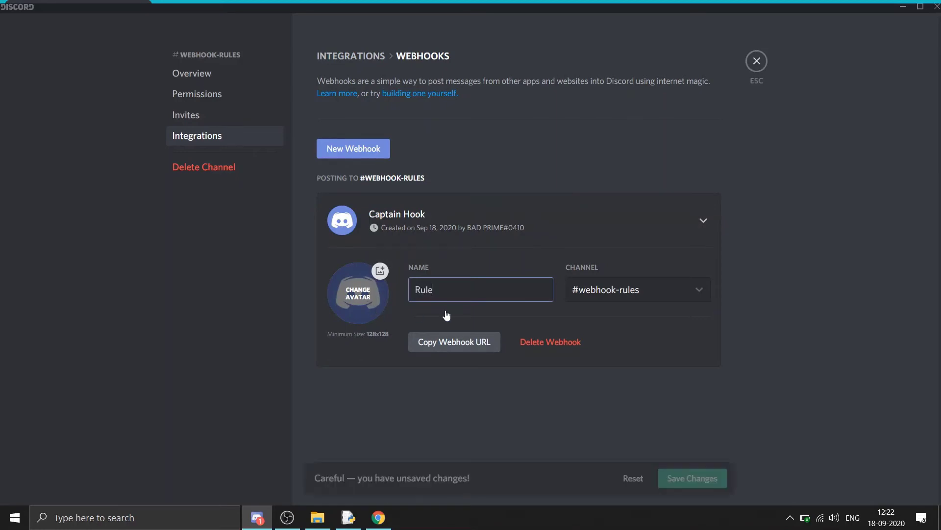
pyautogui.click(458, 343)
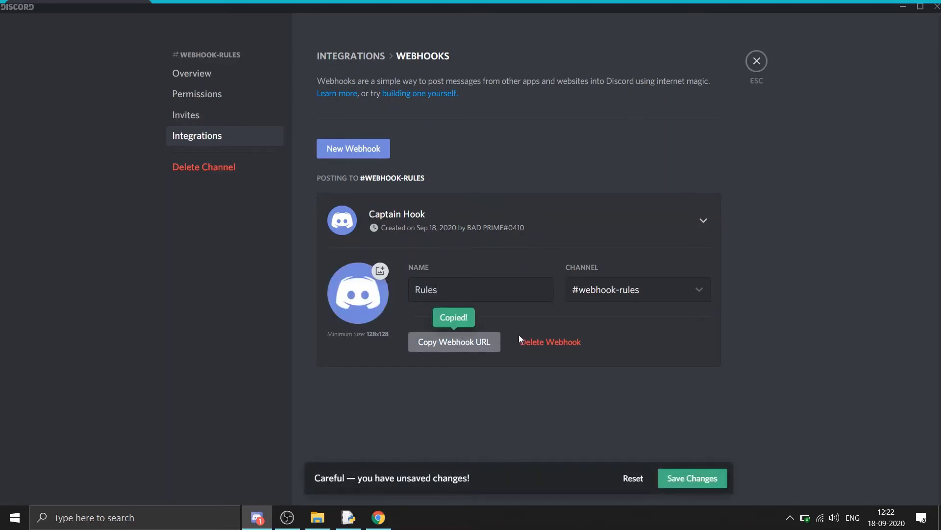
pyautogui.click(684, 478)
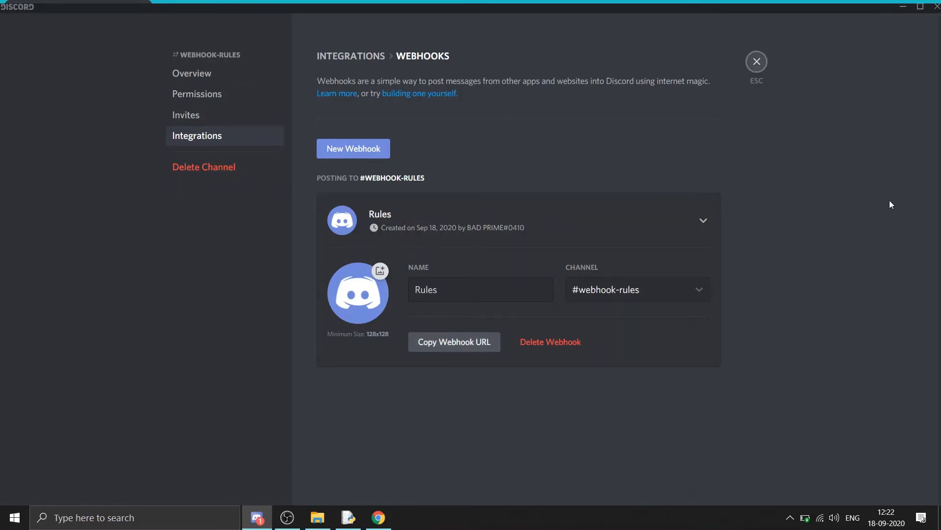
pyautogui.press('Escape')
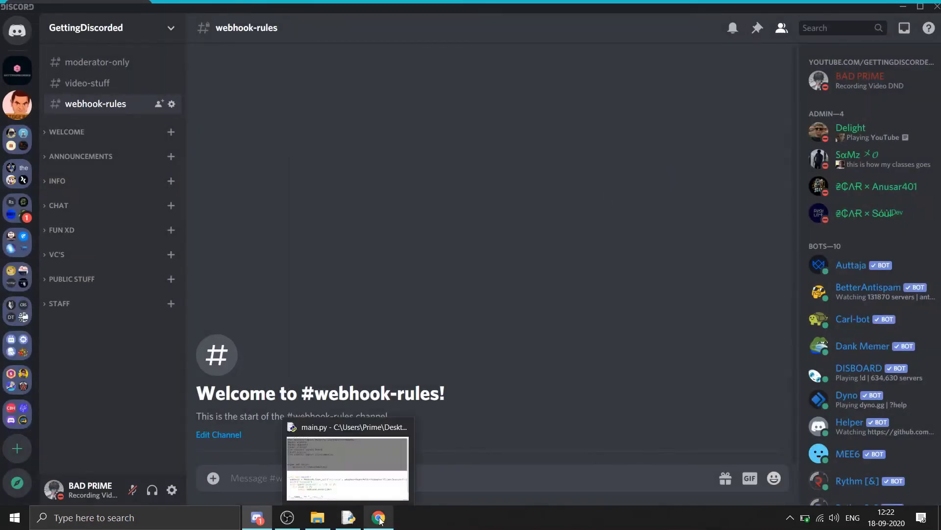
# Step: Paste the Rules webhook URL over 'url-here' in main.py's from_url call
pyautogui.click(379, 517)
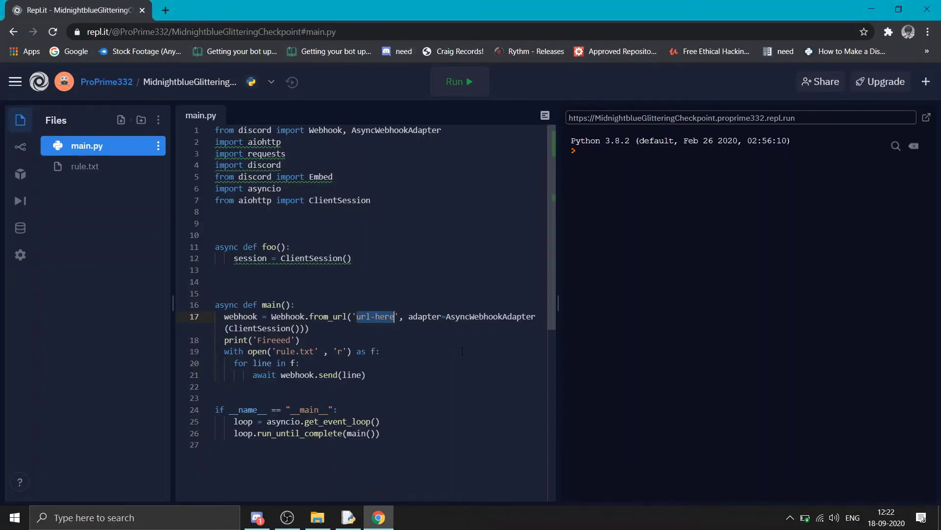
pyautogui.hotkey('ctrl', 'v')
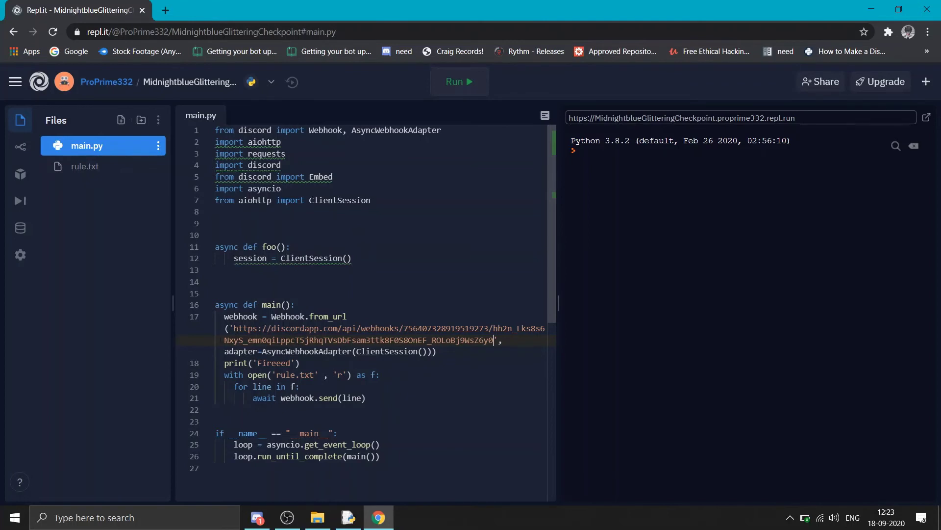
pyautogui.moveTo(234, 328); pyautogui.dragTo(320, 328)
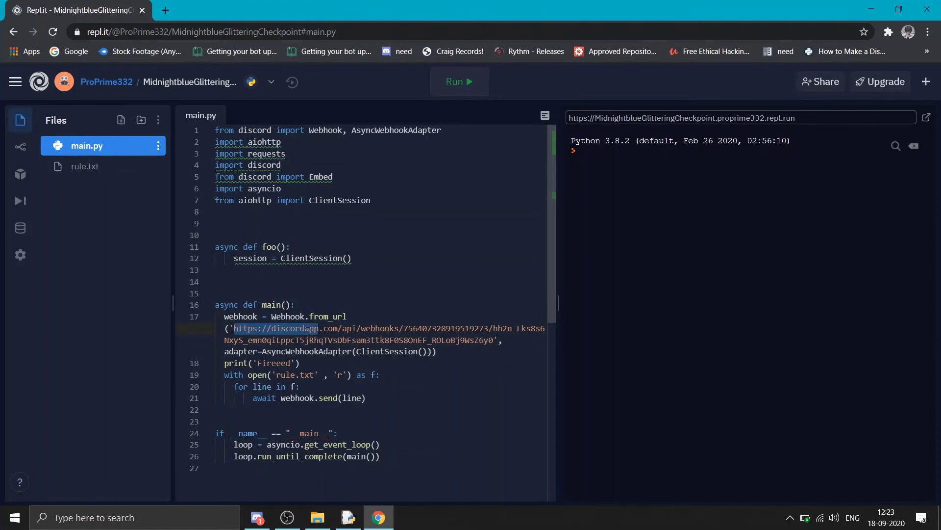
pyautogui.click(305, 328)
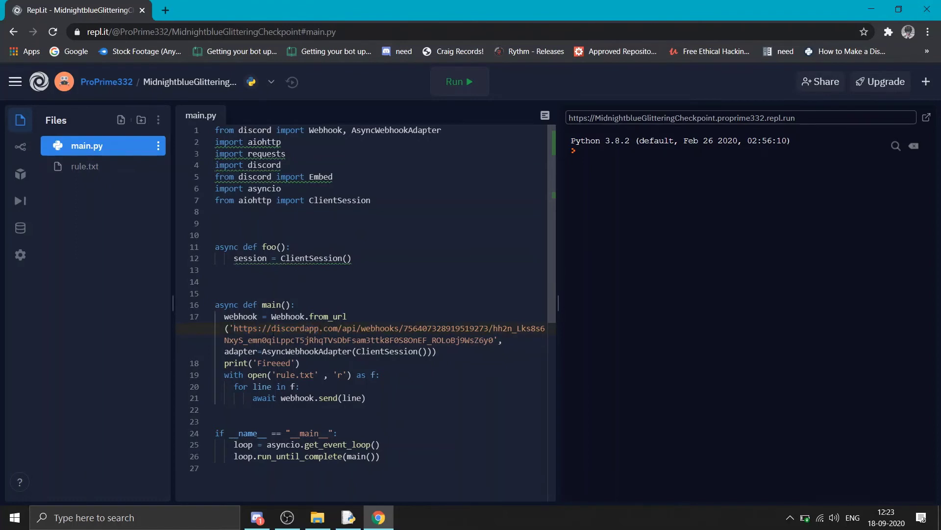
# Step: Delete 'app' from 'discordapp.com' so the URL's domain reads discord.com
pyautogui.moveTo(271, 328); pyautogui.dragTo(305, 328)
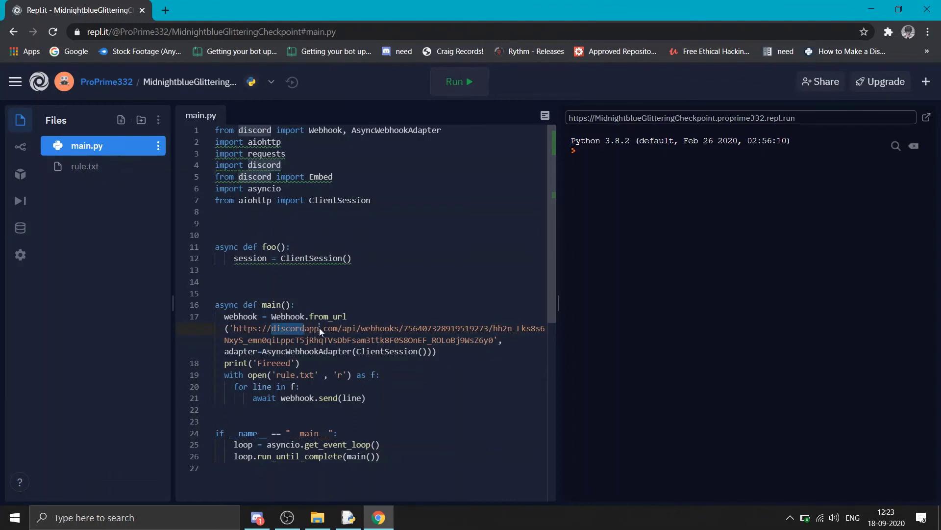
pyautogui.click(309, 328)
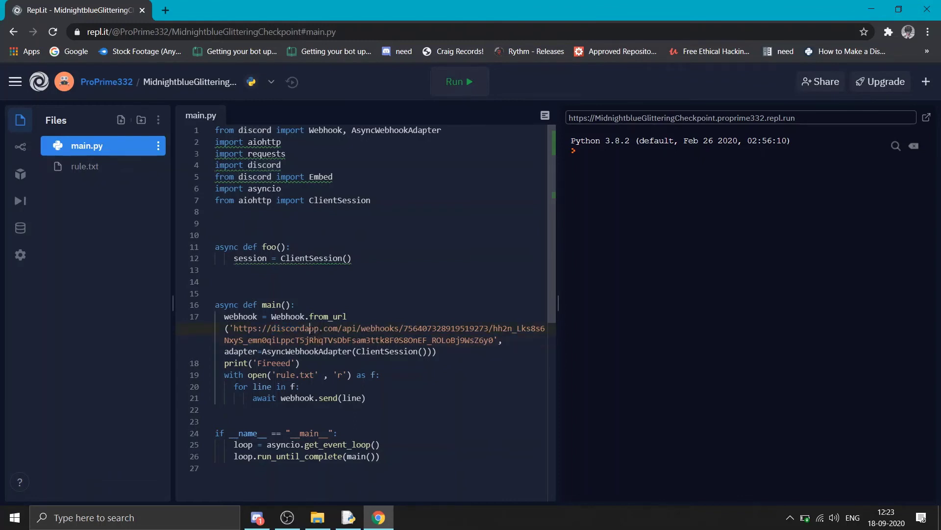
pyautogui.moveTo(305, 328); pyautogui.dragTo(320, 328)
pyautogui.press('BackSpace')
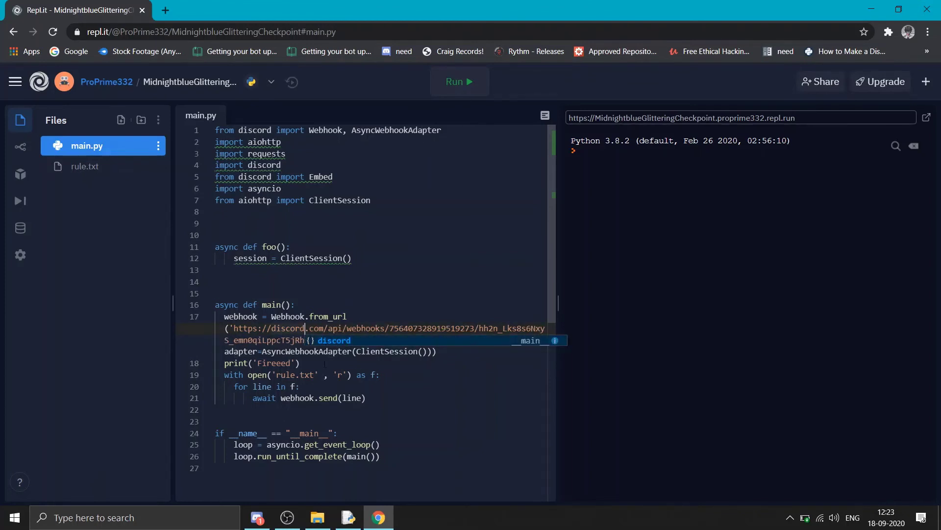
pyautogui.press('Escape')
pyautogui.press('Down')
pyautogui.press('Down')
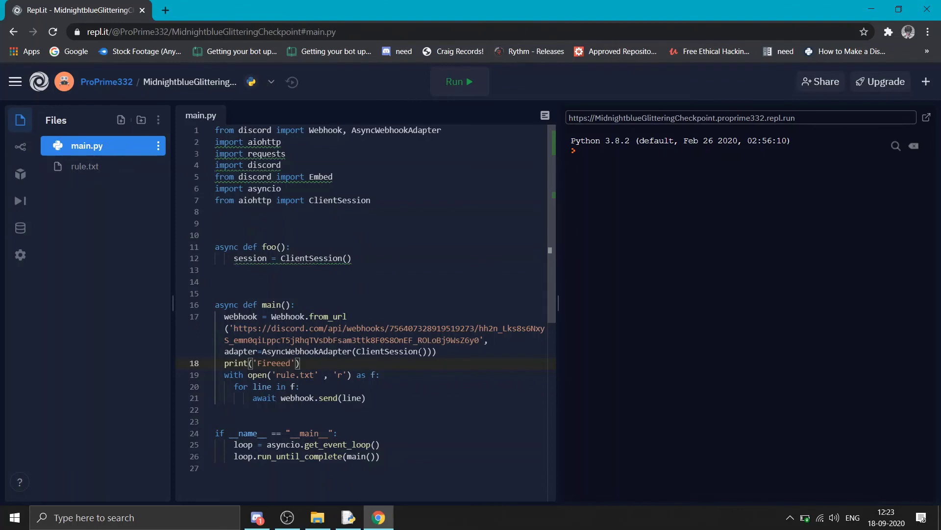
# Step: Run main.py and check the Rules webhook's four-rule post in #webhook-rules
pyautogui.click(437, 281)
pyautogui.click(477, 90)
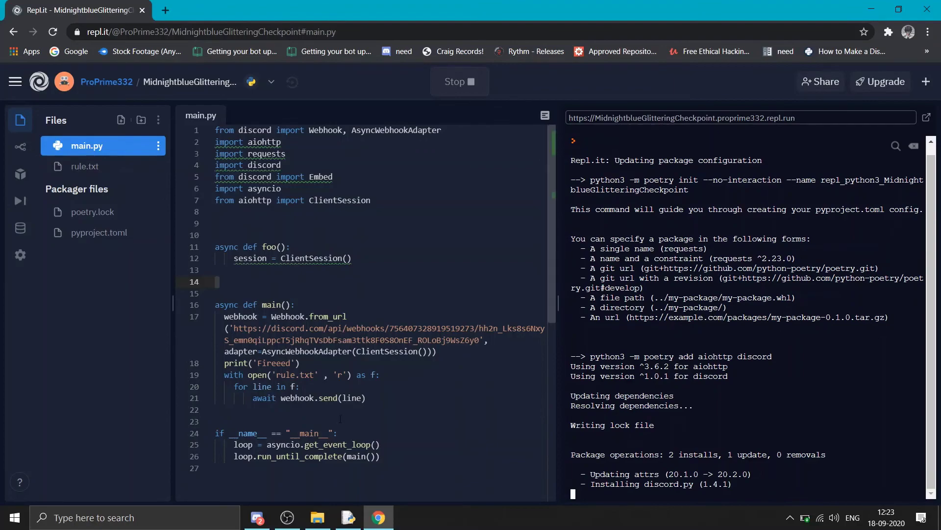
pyautogui.hotkey('alt', 'Tab')
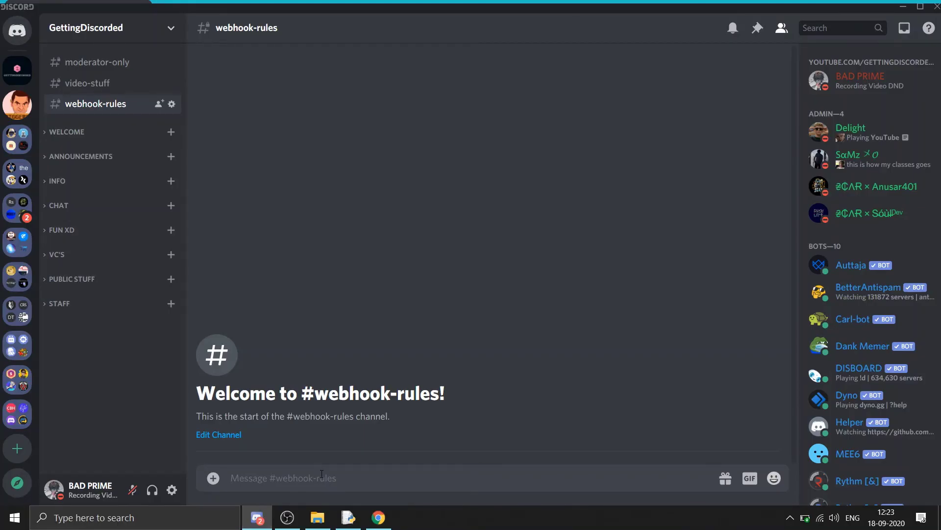
pyautogui.click(322, 474)
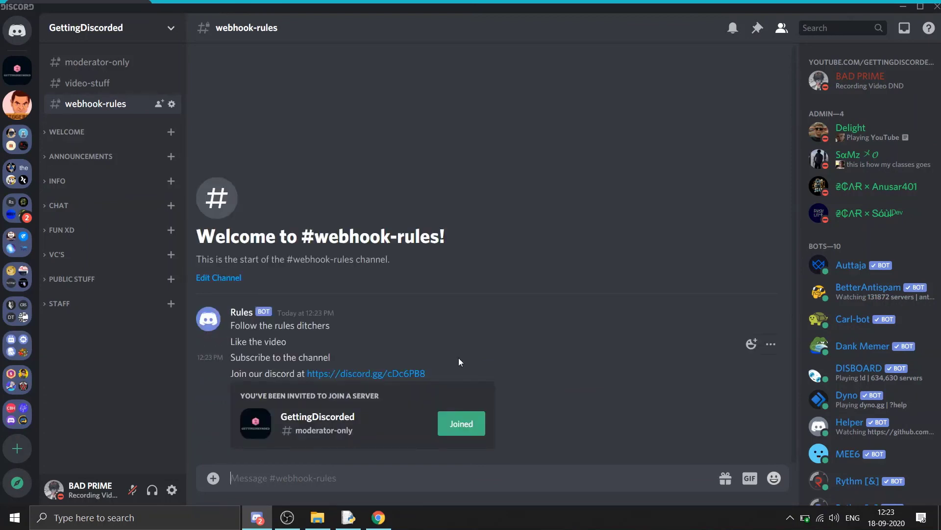
pyautogui.moveTo(458, 357); pyautogui.dragTo(229, 327)
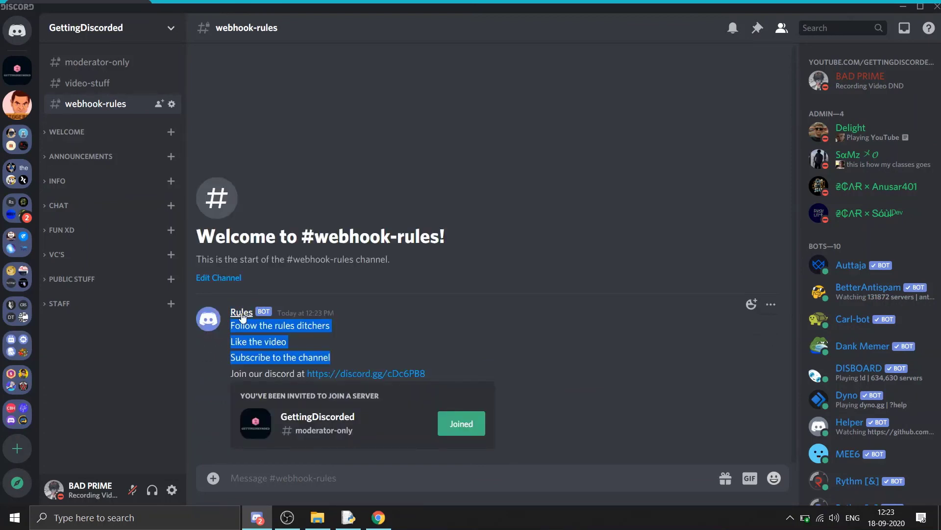
pyautogui.click(186, 220)
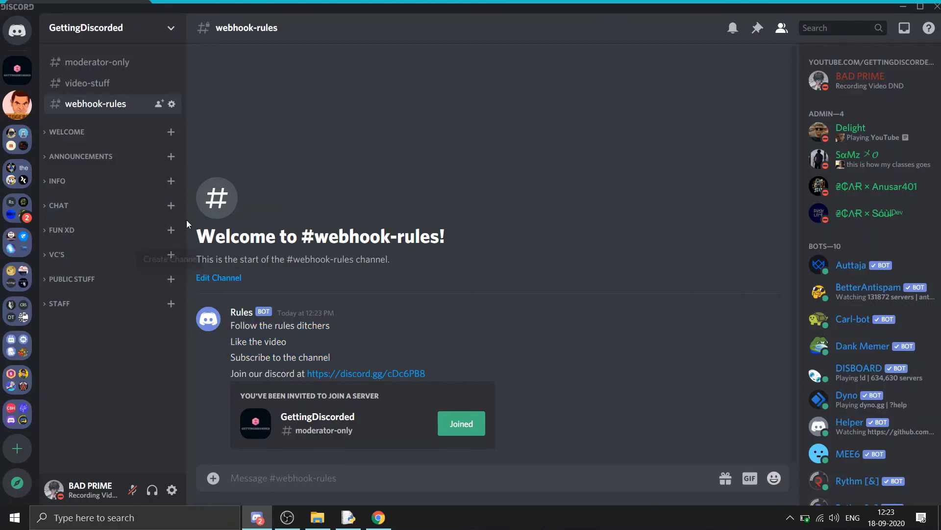
pyautogui.click(171, 103)
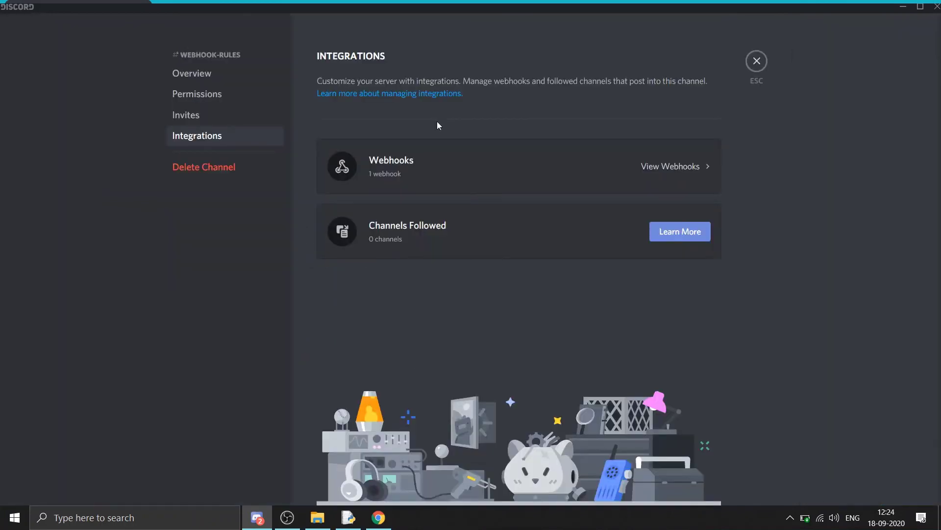
pyautogui.click(668, 168)
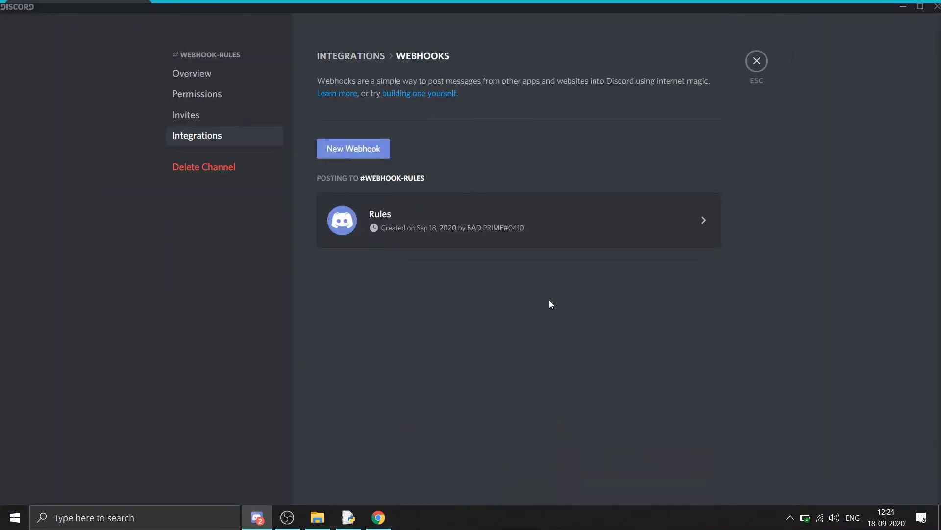
pyautogui.press('Escape')
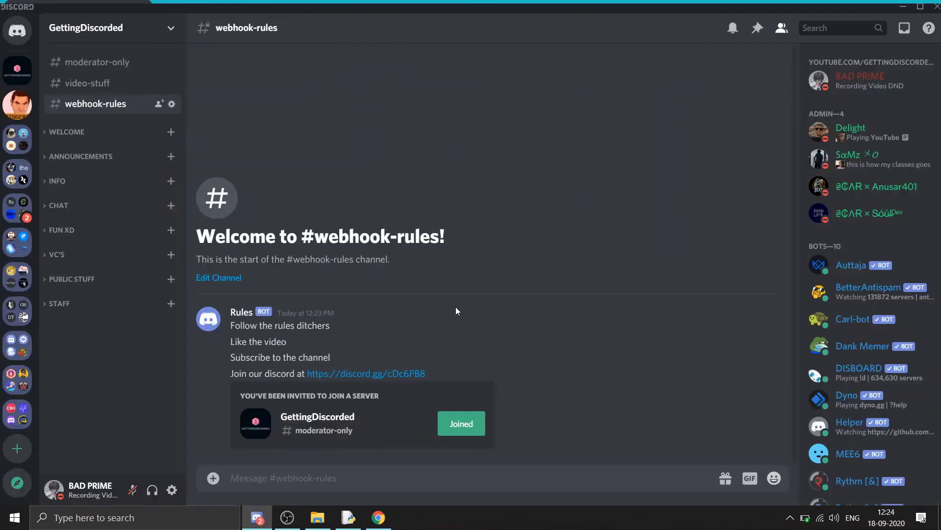
pyautogui.moveTo(485, 346)
pyautogui.click(765, 304)
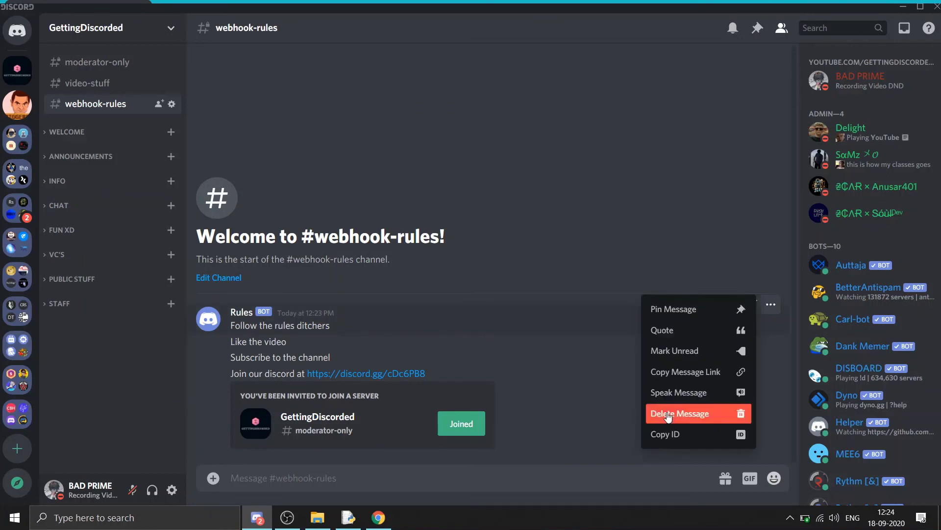
pyautogui.click(536, 260)
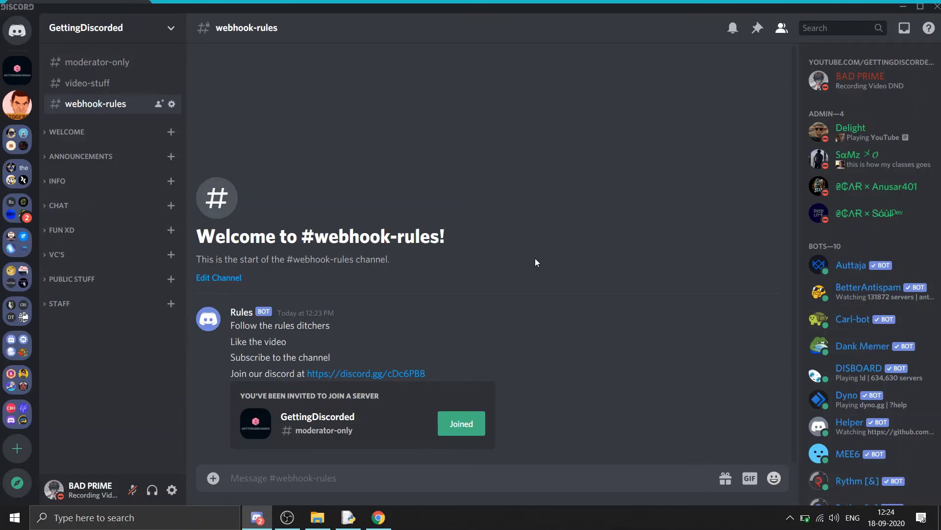